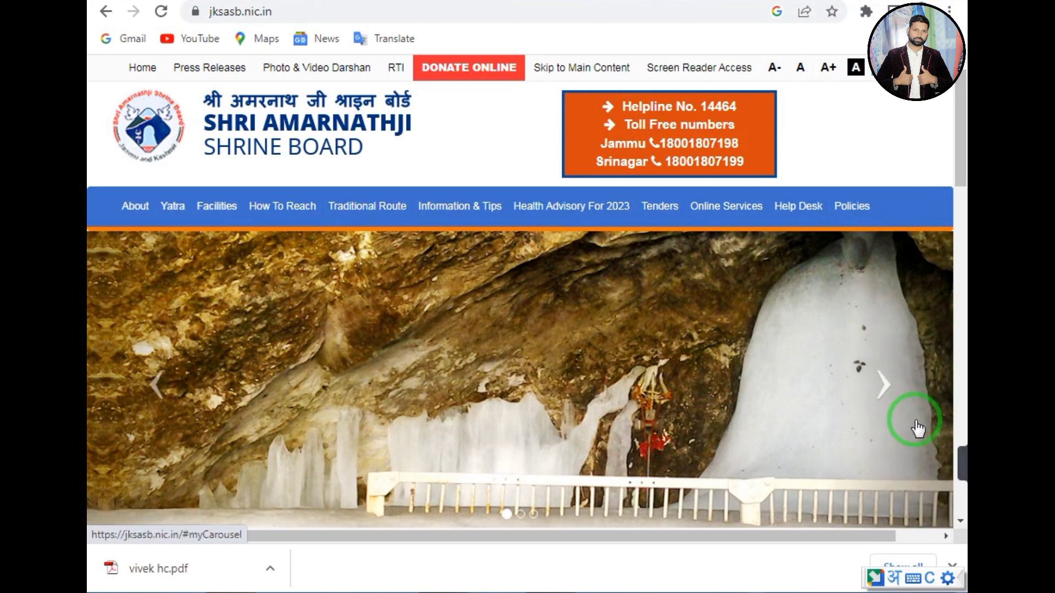
Scroll the homepage to the What's New list showing the 'Register Online For Yatra 2023' link.
{"action": "mouse_move", "coordinate": [963, 429]}
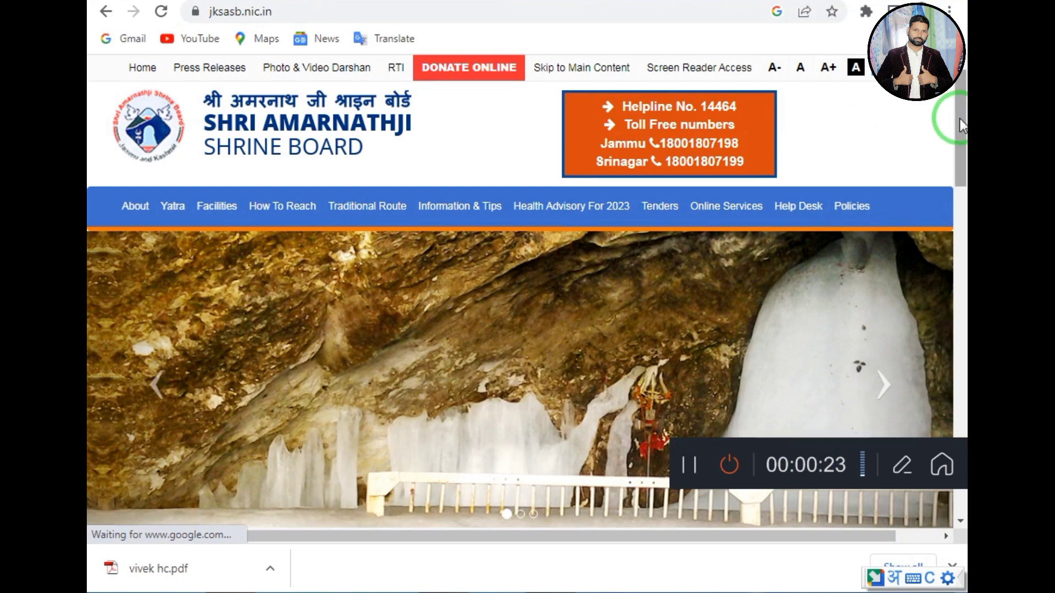
{"action": "scroll", "coordinate": [960, 126], "scroll_direction": "down", "scroll_amount": 1}
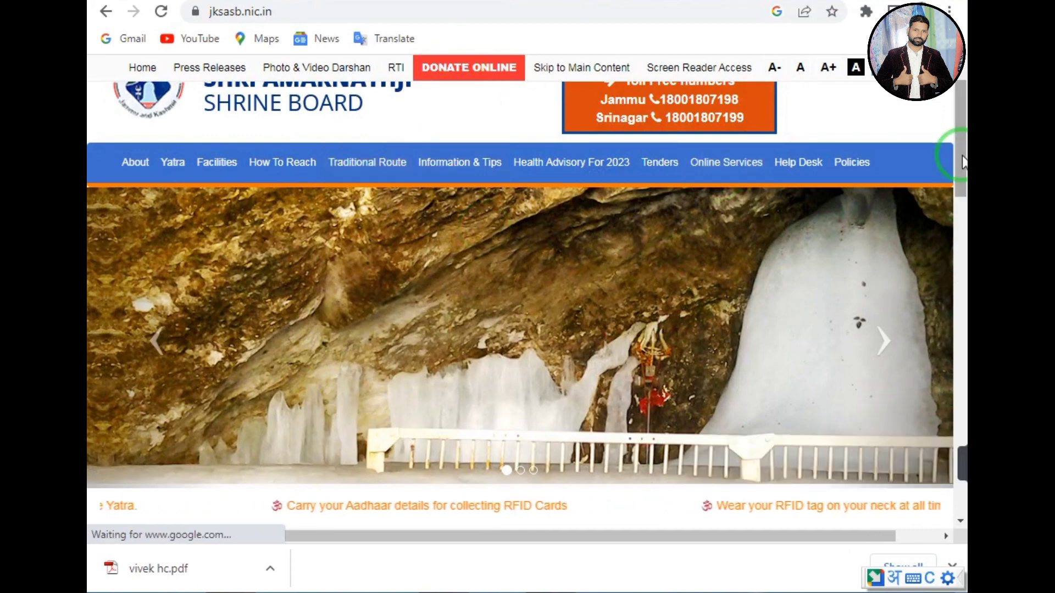
{"action": "scroll", "coordinate": [961, 134], "scroll_direction": "up", "scroll_amount": 1}
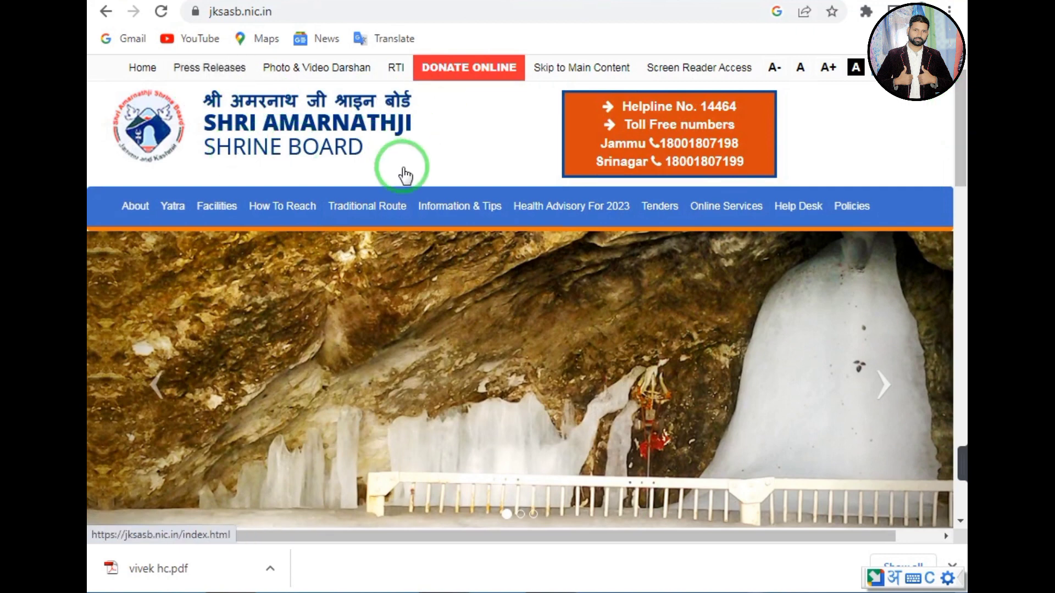
{"action": "left_click", "coordinate": [559, 202]}
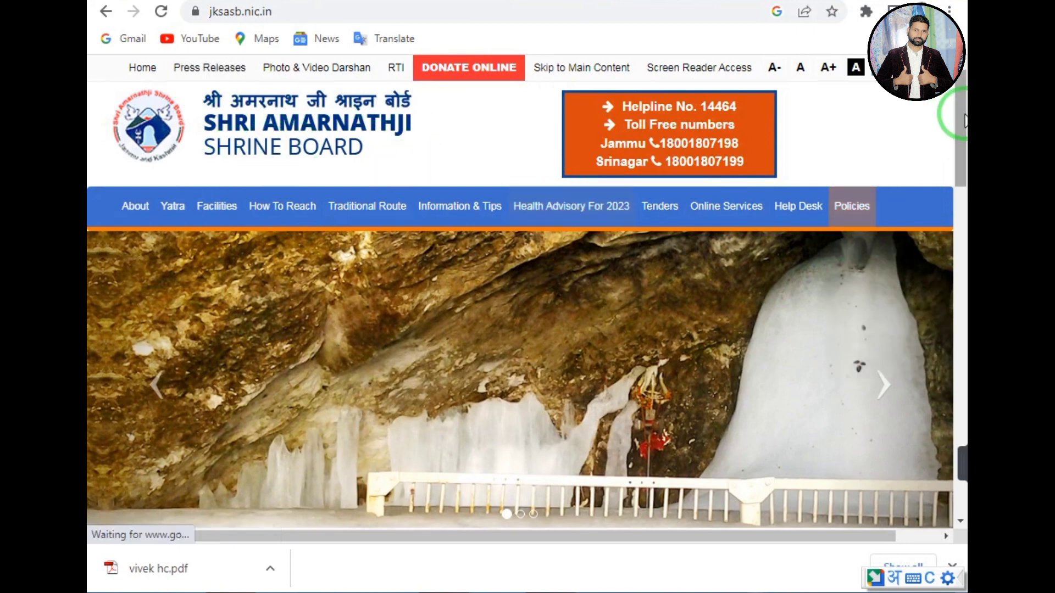
{"action": "left_click_drag", "start_coordinate": [963, 121], "coordinate": [948, 244]}
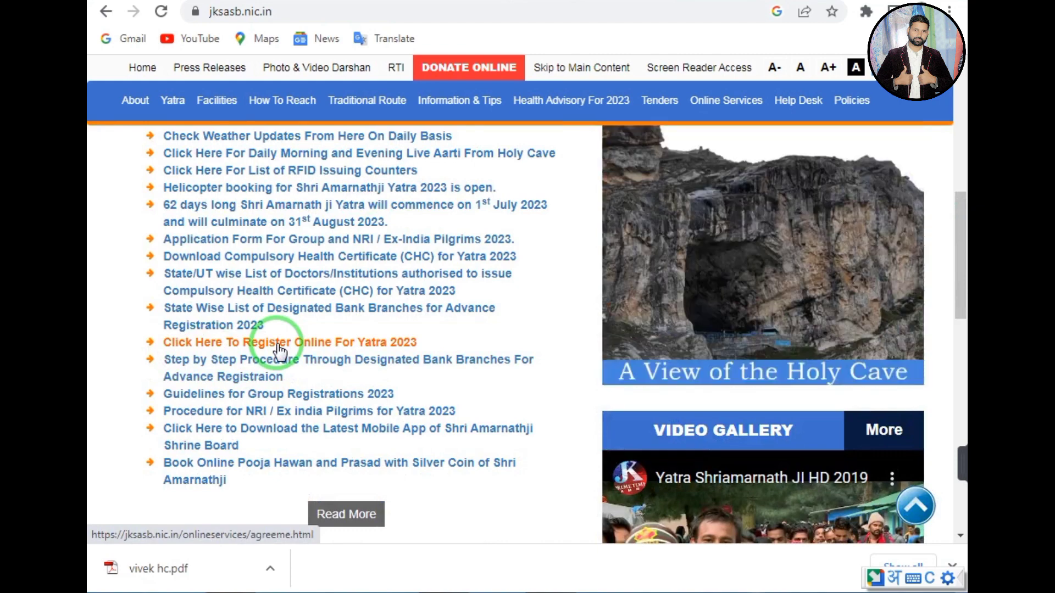
Open the Yatra 2023 online registration link, agree to the instructions and continue to Register.
{"action": "left_click", "coordinate": [279, 346]}
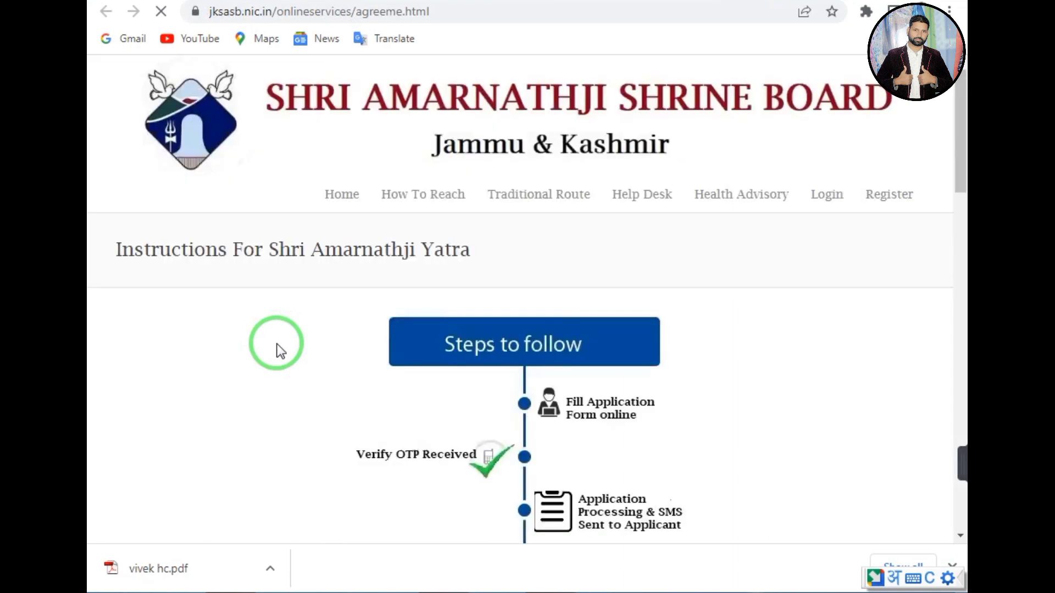
{"action": "left_click_drag", "start_coordinate": [965, 153], "coordinate": [962, 177]}
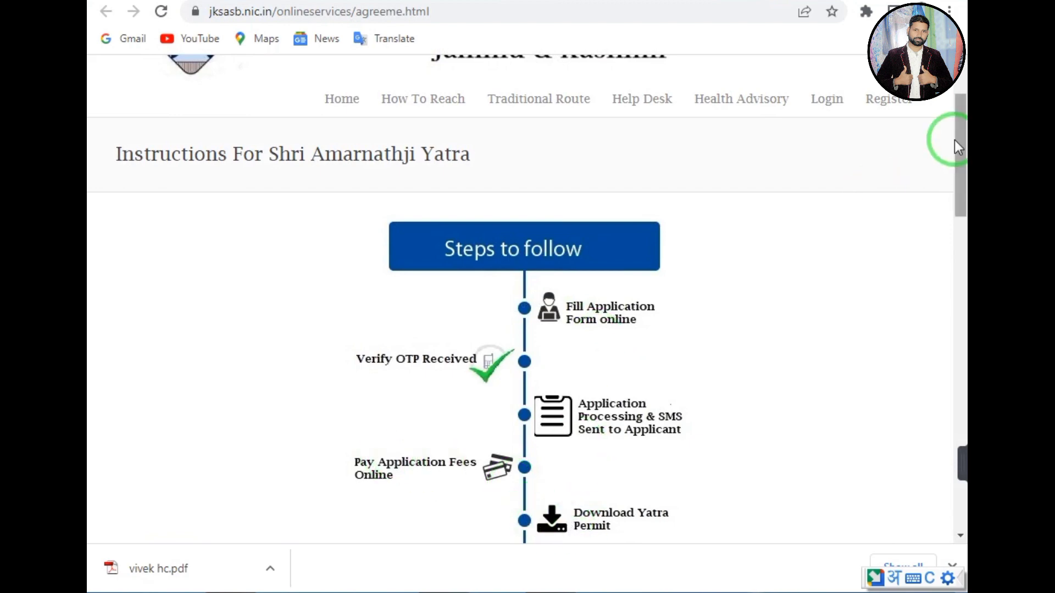
{"action": "left_click_drag", "start_coordinate": [958, 141], "coordinate": [909, 405]}
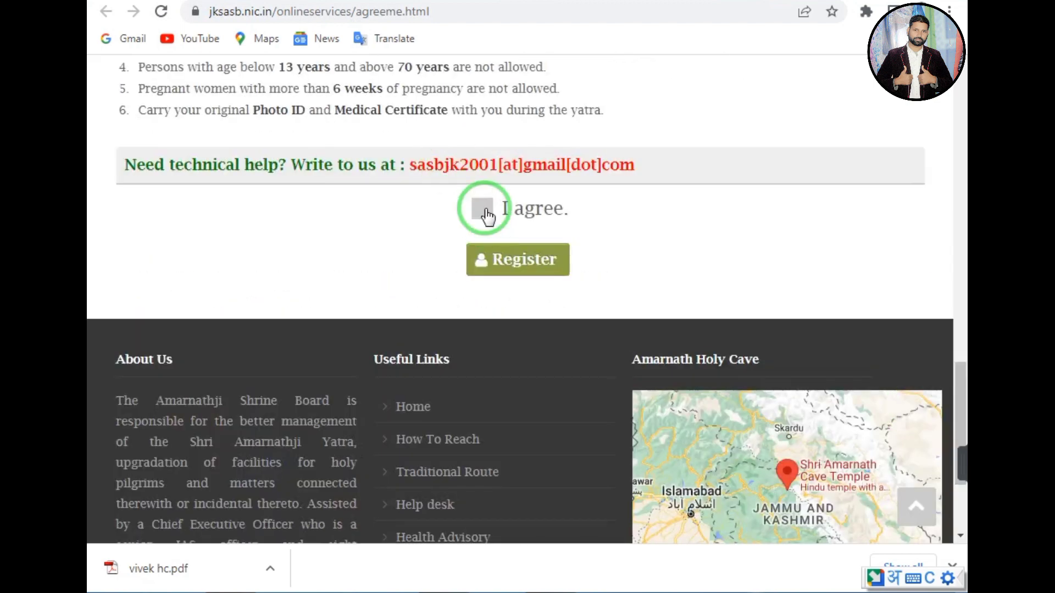
{"action": "left_click", "coordinate": [484, 212]}
{"action": "left_click", "coordinate": [510, 269]}
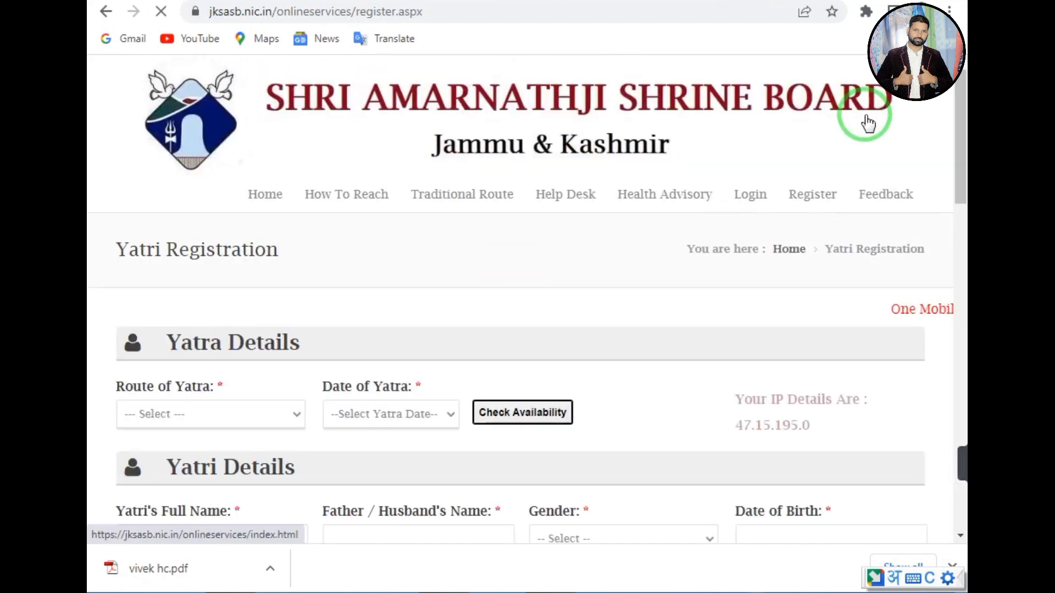
Choose route Pahalgam and date 30 July 2023, then check availability showing 1476 slots.
{"action": "left_click_drag", "start_coordinate": [958, 130], "coordinate": [958, 158]}
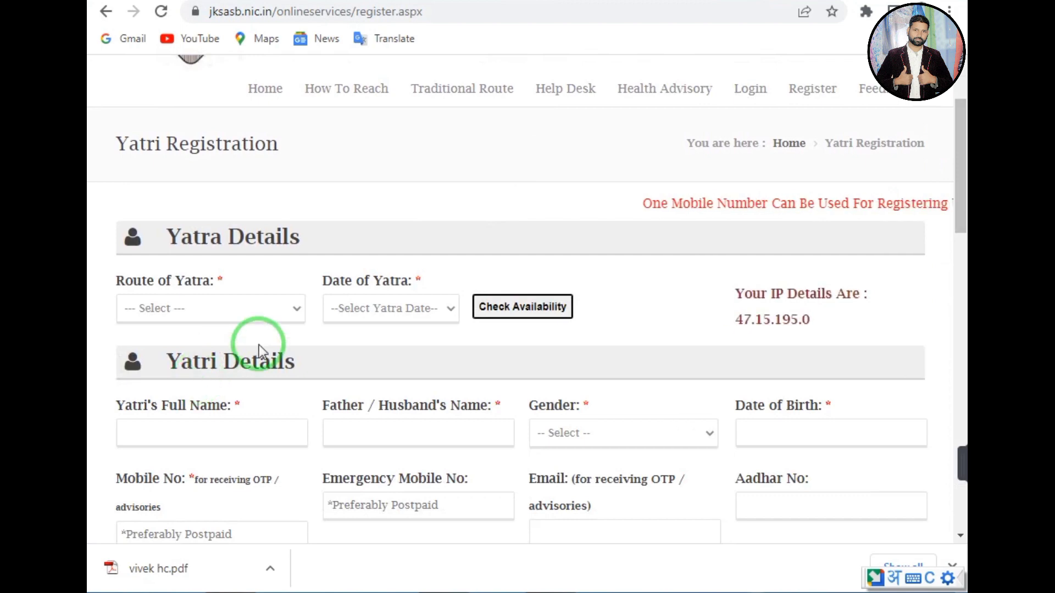
{"action": "left_click", "coordinate": [148, 308]}
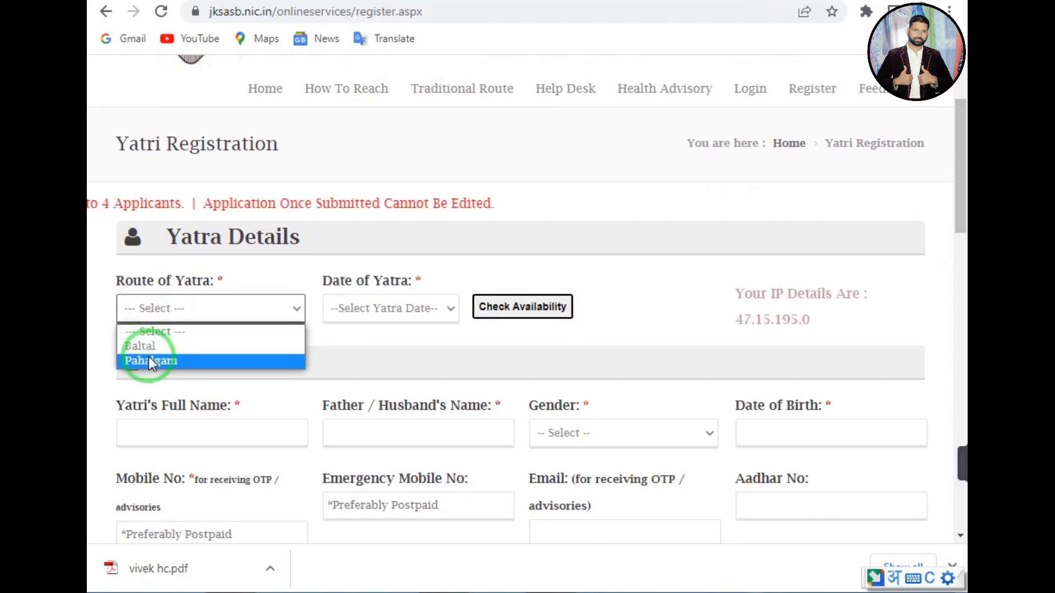
{"action": "left_click", "coordinate": [148, 361]}
{"action": "left_click", "coordinate": [393, 308]}
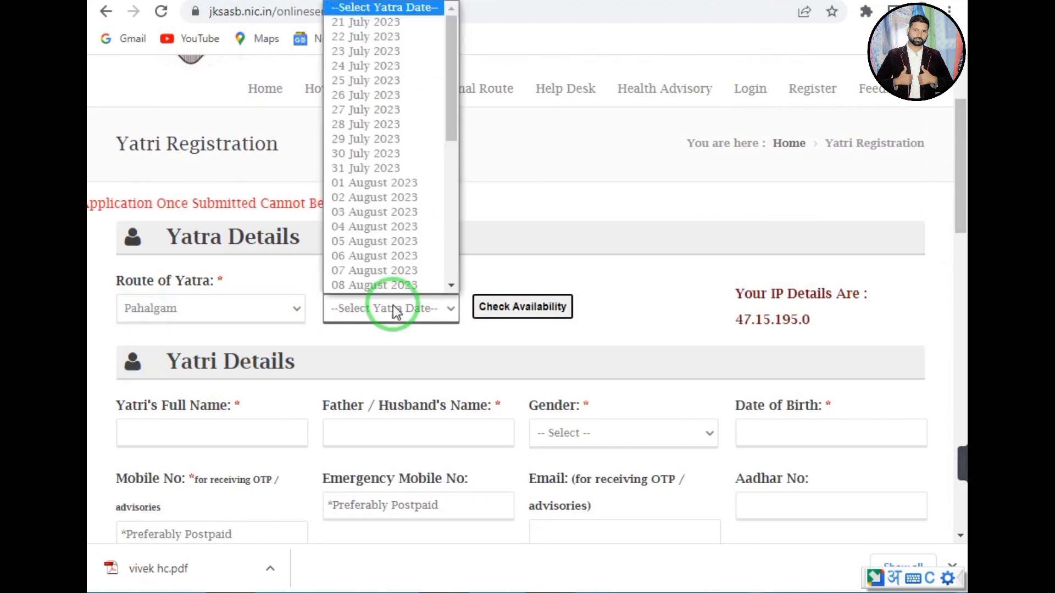
{"action": "left_click", "coordinate": [371, 152]}
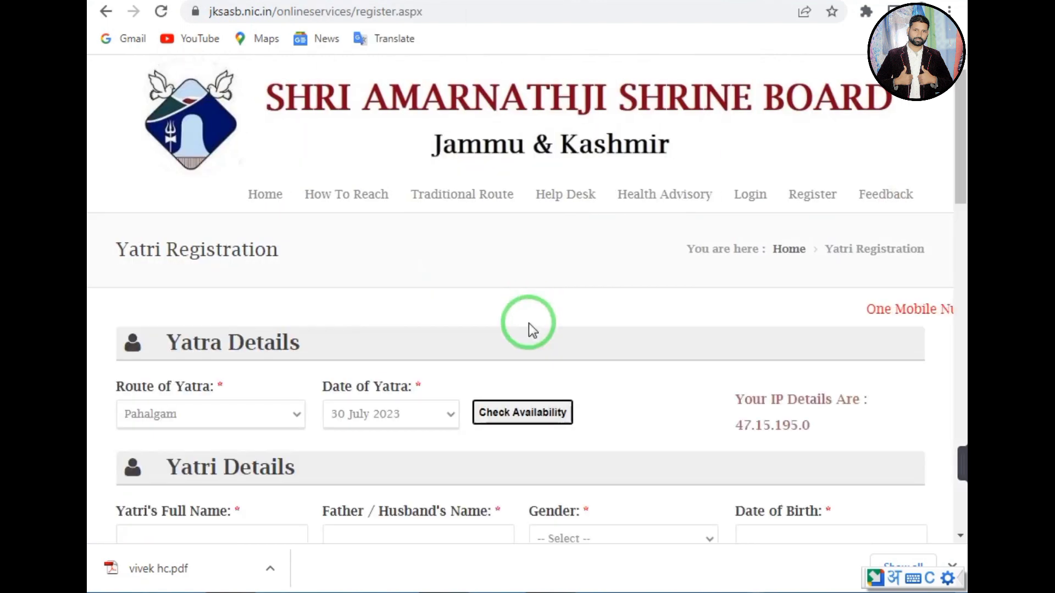
{"action": "left_click", "coordinate": [527, 414]}
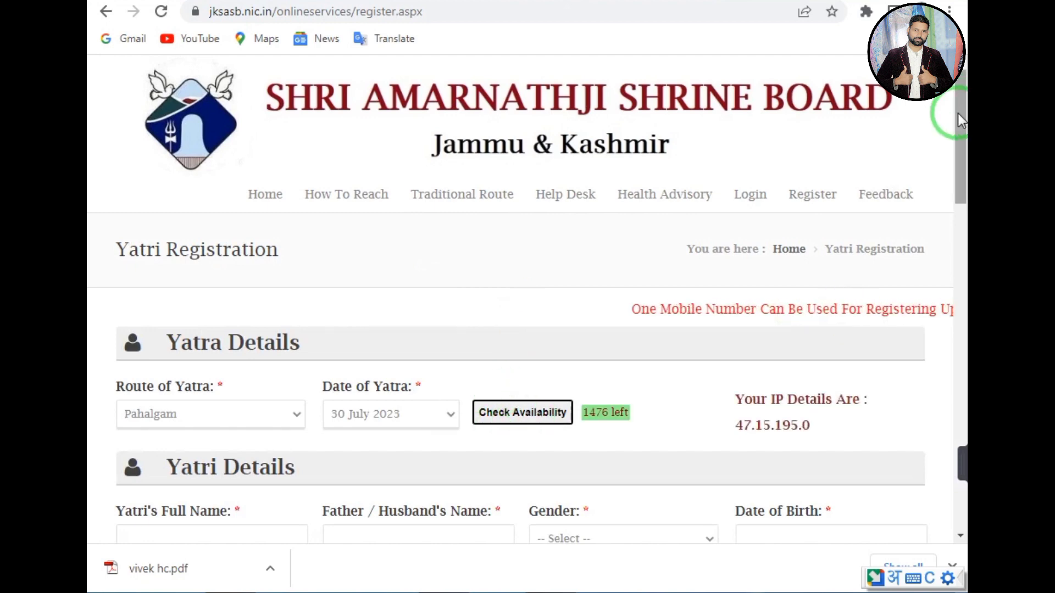
{"action": "left_click_drag", "start_coordinate": [958, 113], "coordinate": [948, 186]}
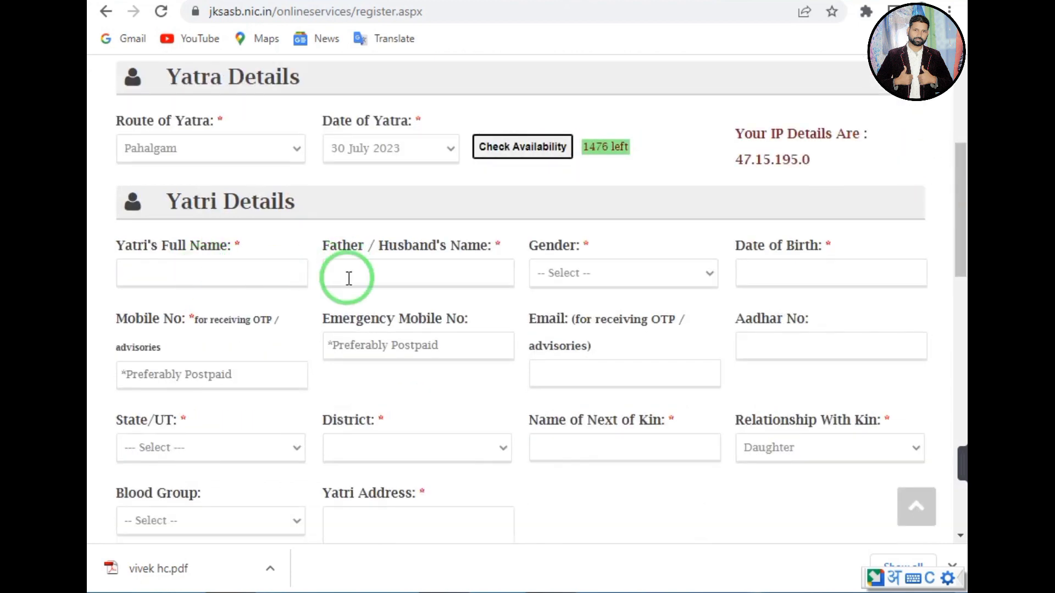
Enter the yatri's full name and father's name, and set gender to Male.
{"action": "left_click", "coordinate": [210, 279]}
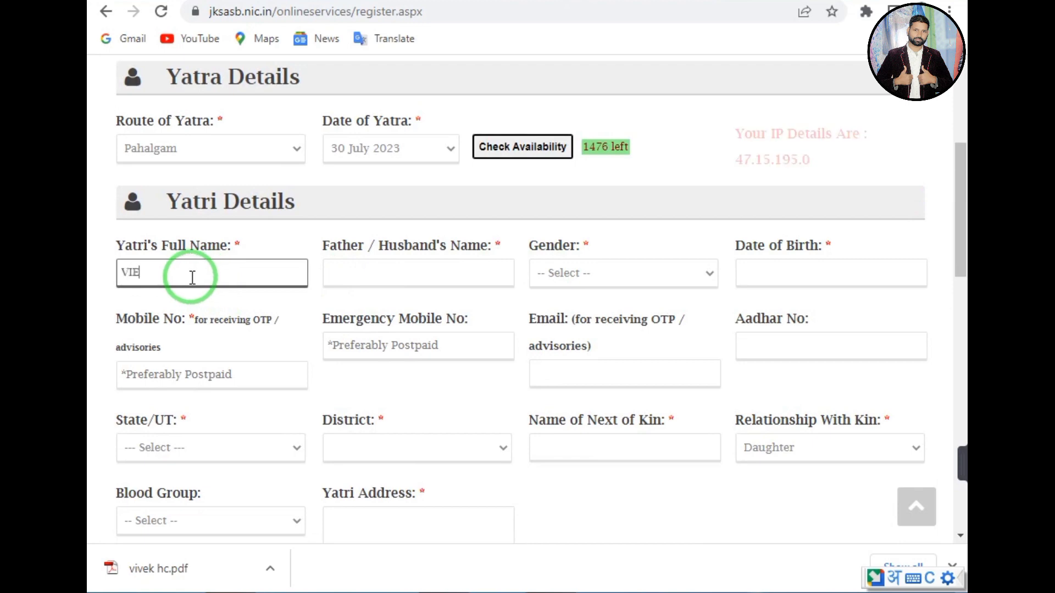
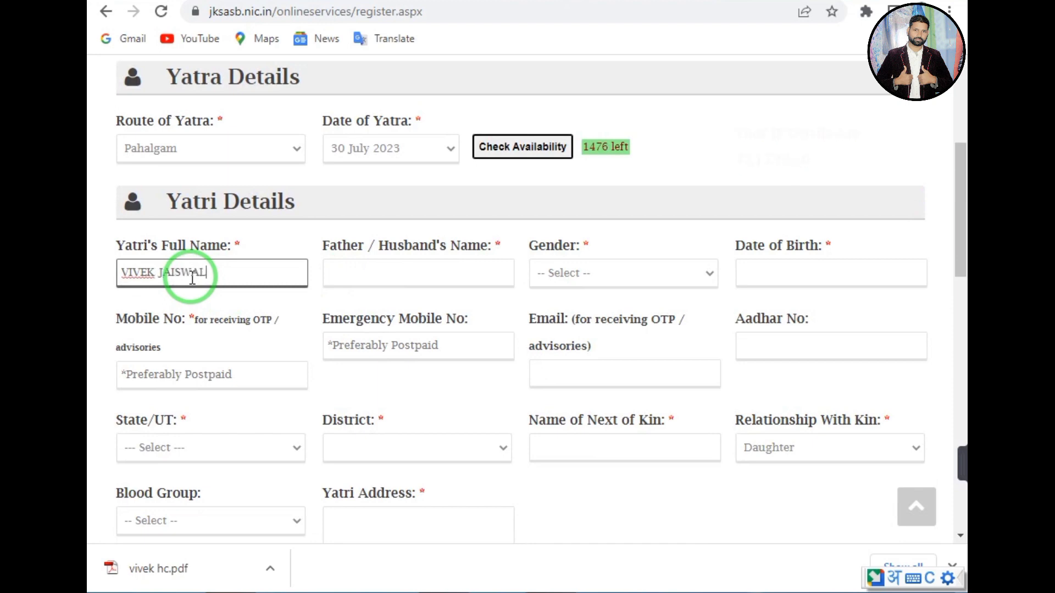
{"action": "left_click", "coordinate": [344, 274]}
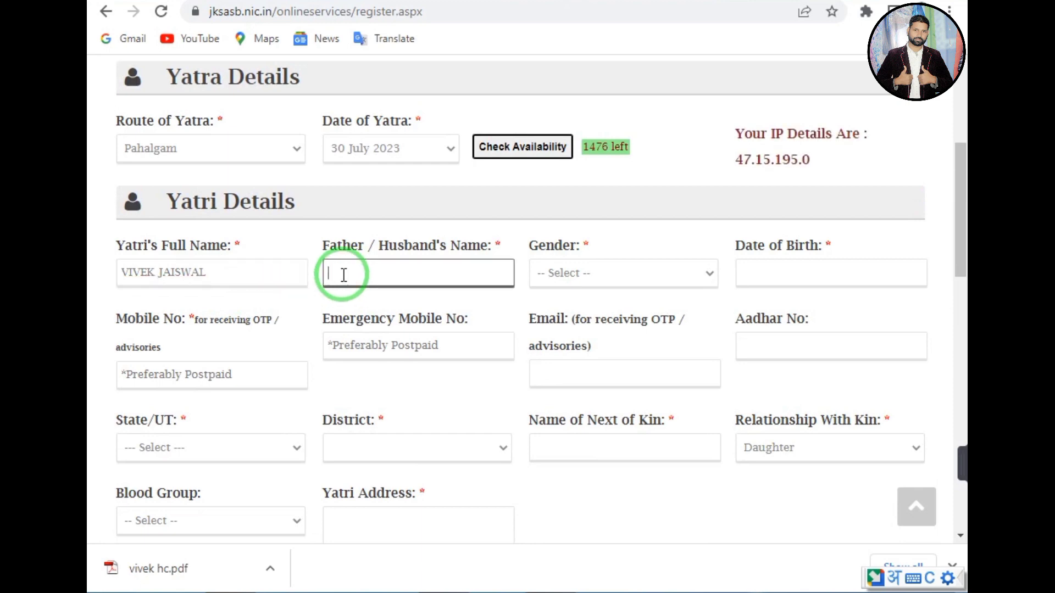
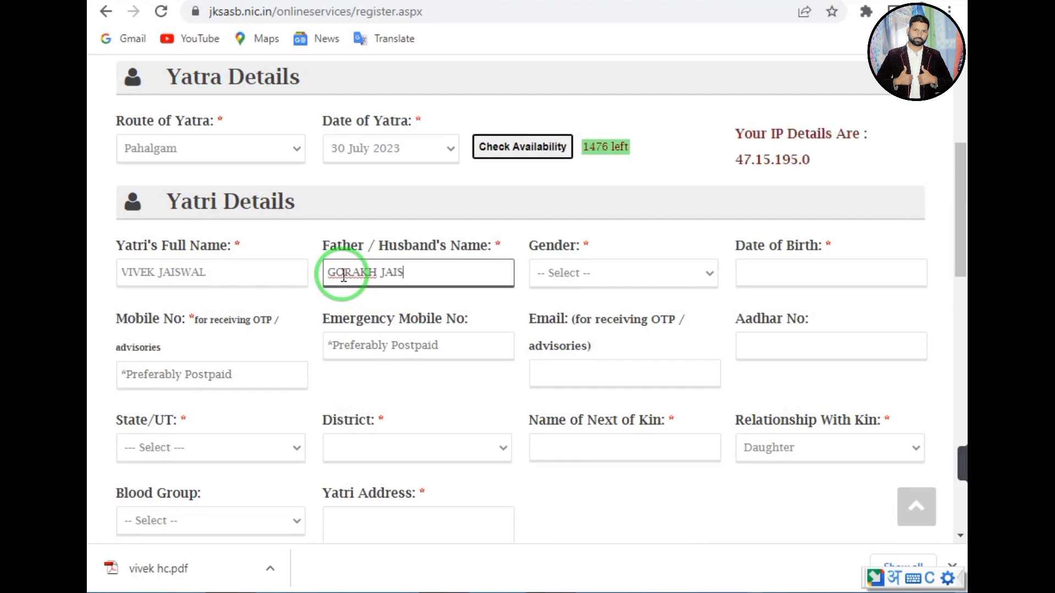
{"action": "left_click", "coordinate": [617, 271]}
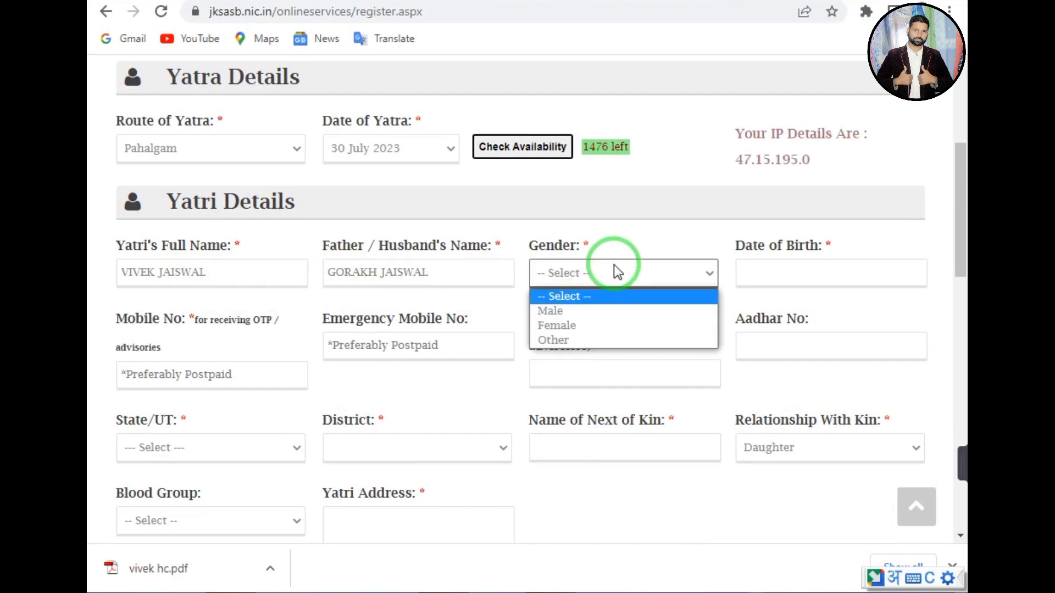
{"action": "left_click", "coordinate": [565, 299]}
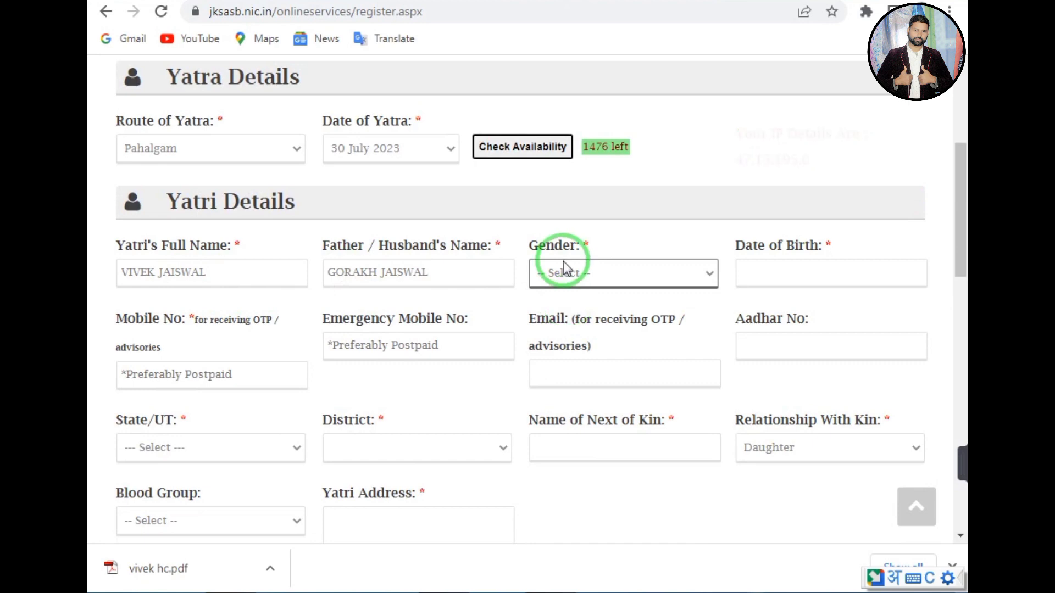
{"action": "left_click", "coordinate": [565, 270]}
{"action": "left_click", "coordinate": [548, 313]}
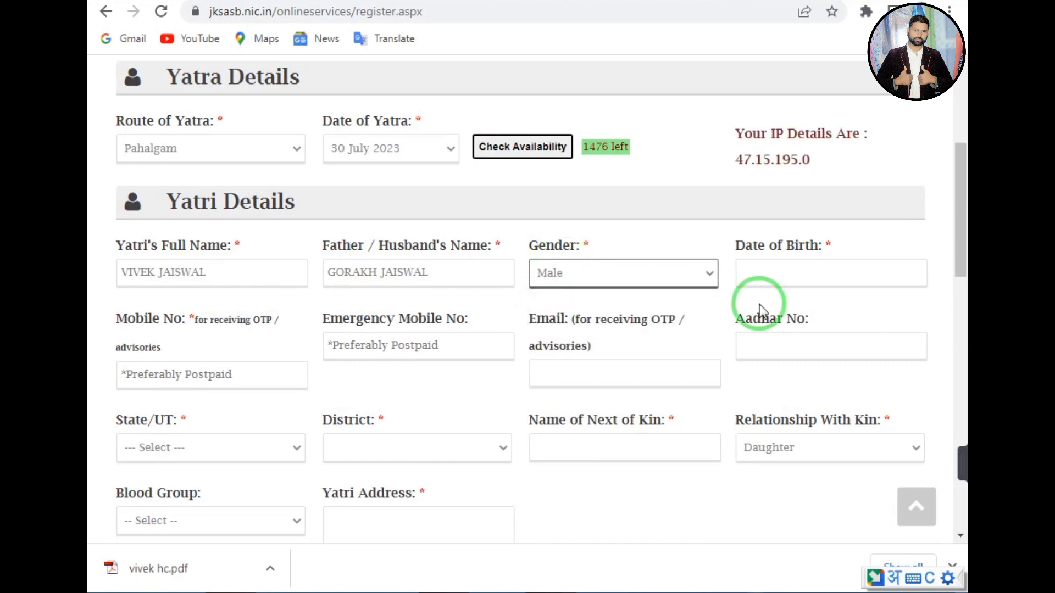
Set the date of birth to 31 October 2003 in the calendar.
{"action": "left_click", "coordinate": [801, 275]}
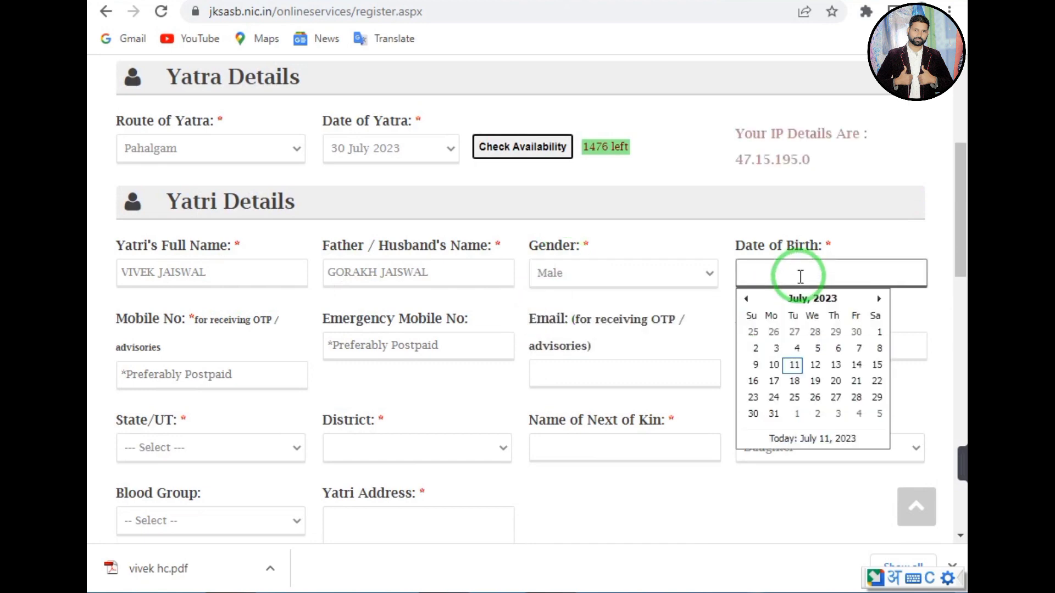
{"action": "left_click", "coordinate": [828, 302]}
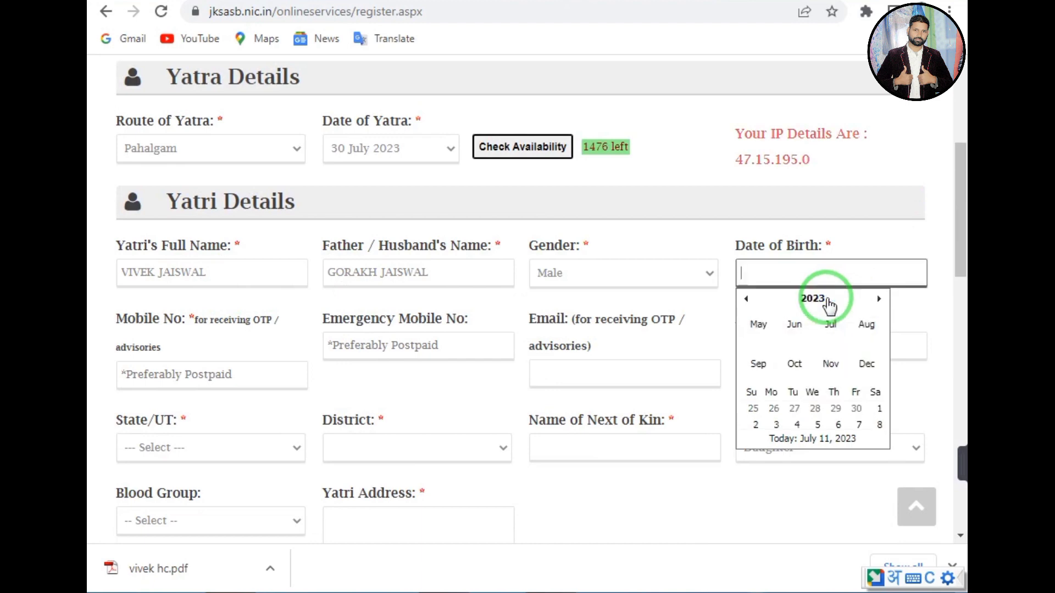
{"action": "left_click", "coordinate": [827, 301]}
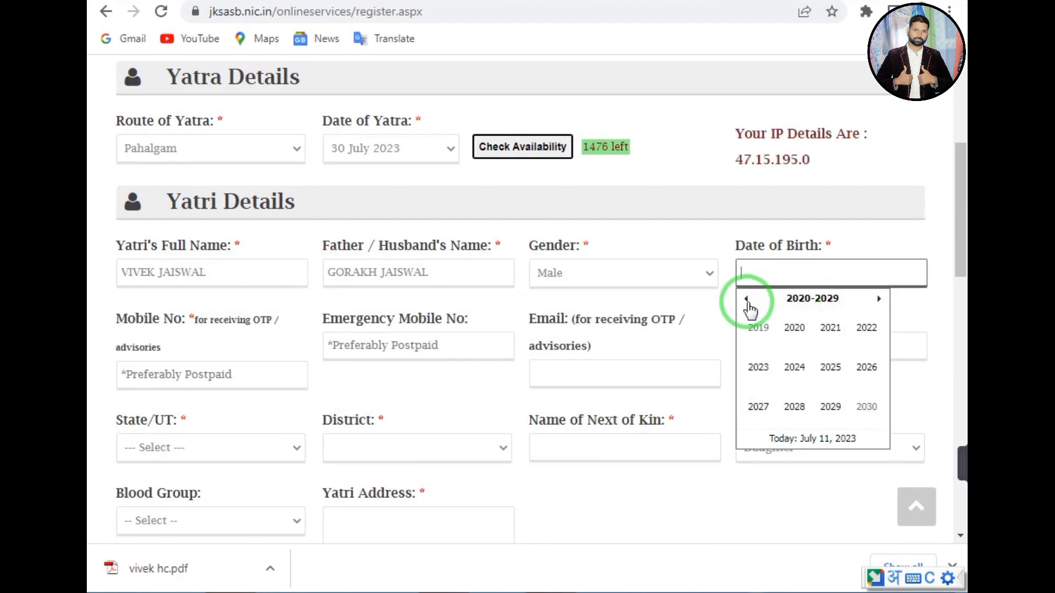
{"action": "left_click", "coordinate": [747, 299]}
{"action": "left_click", "coordinate": [747, 299]}
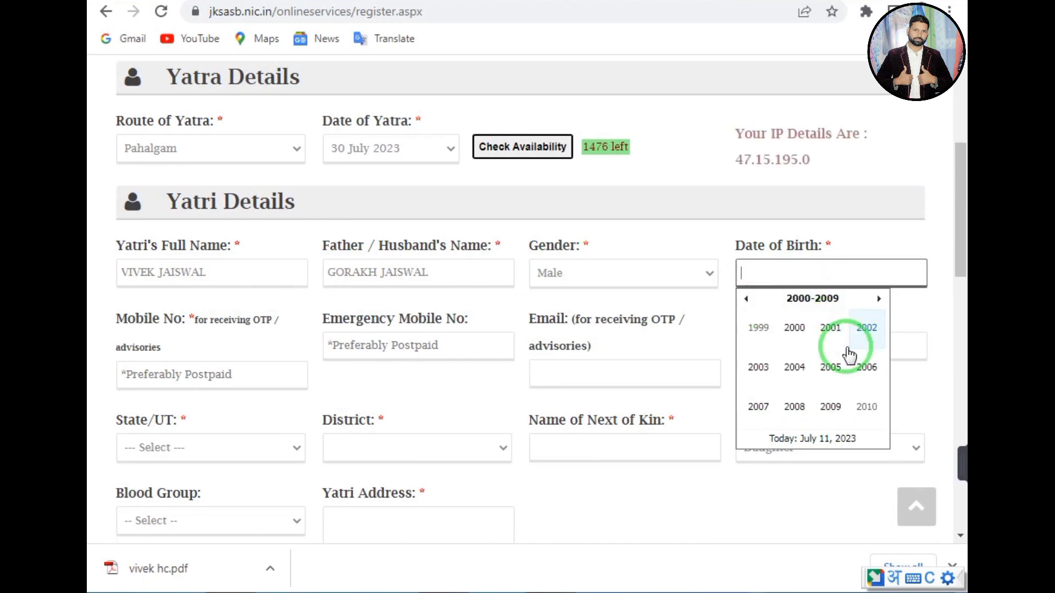
{"action": "left_click", "coordinate": [759, 368]}
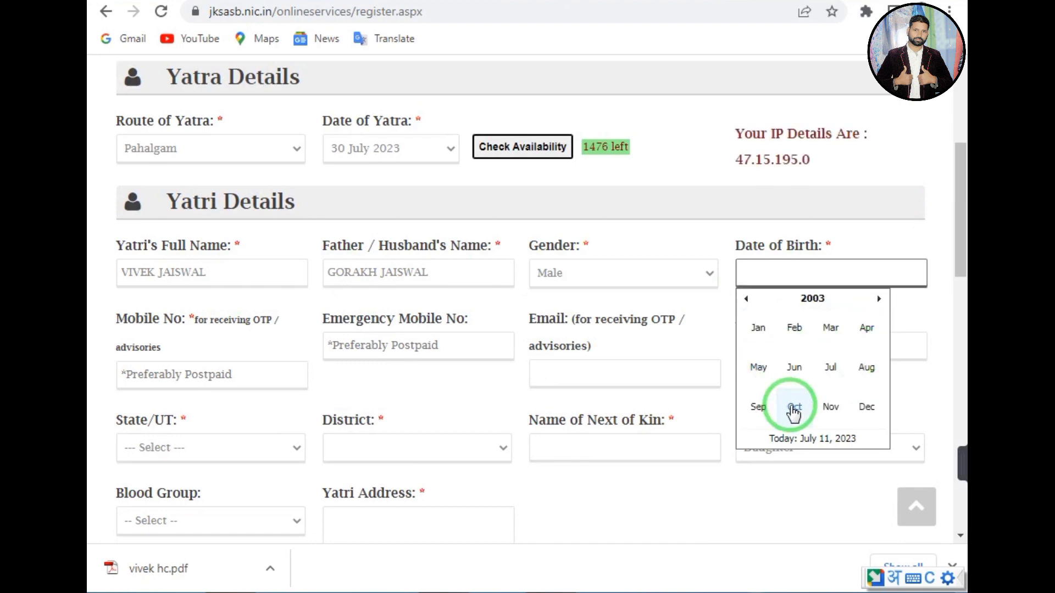
{"action": "left_click", "coordinate": [794, 408]}
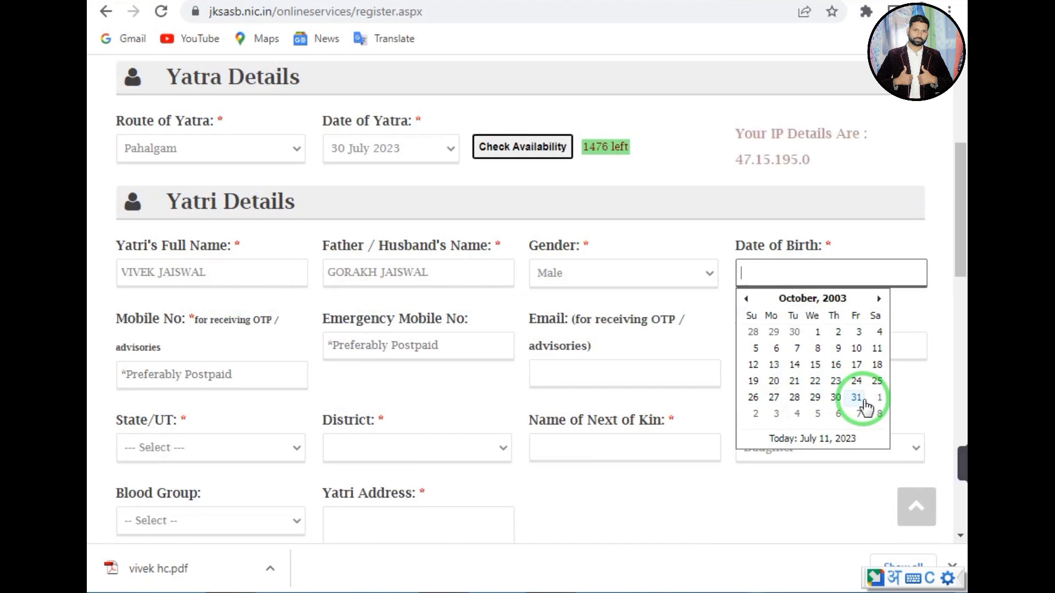
{"action": "left_click", "coordinate": [864, 401]}
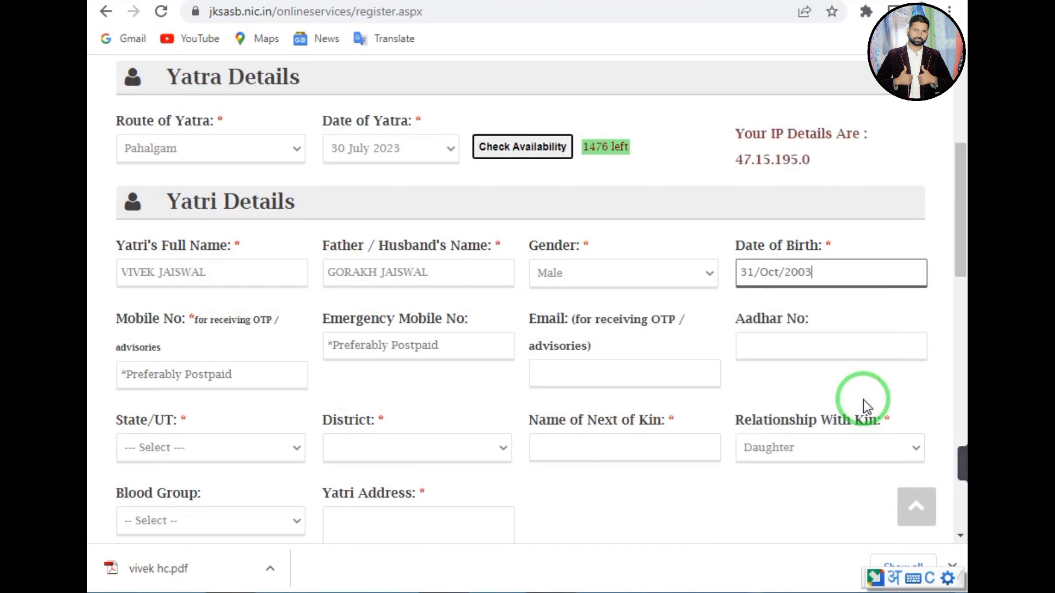
Enter the yatri's mobile number and emergency mobile number.
{"action": "left_click", "coordinate": [148, 370]}
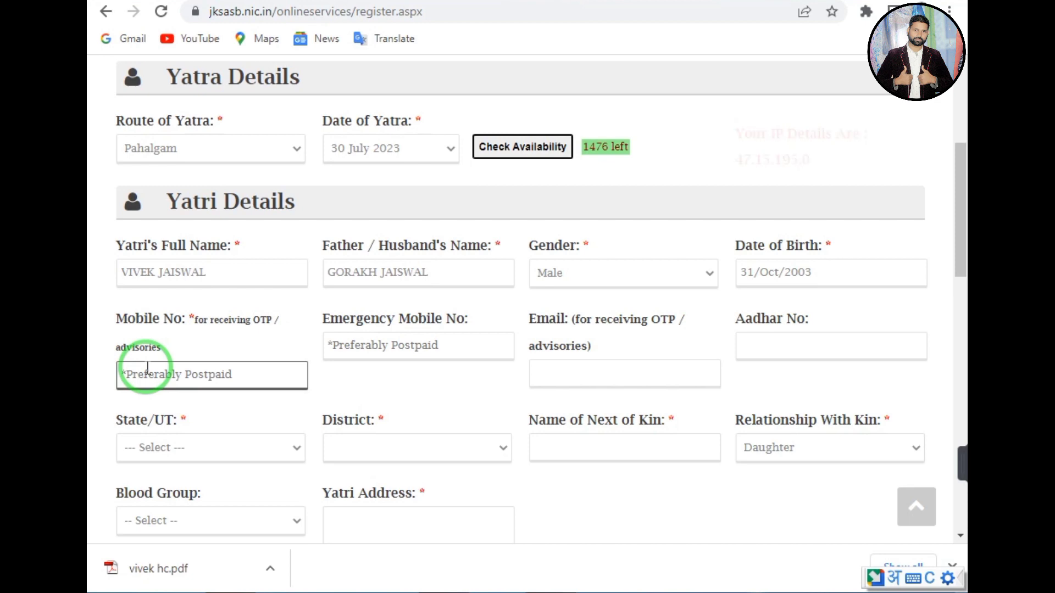
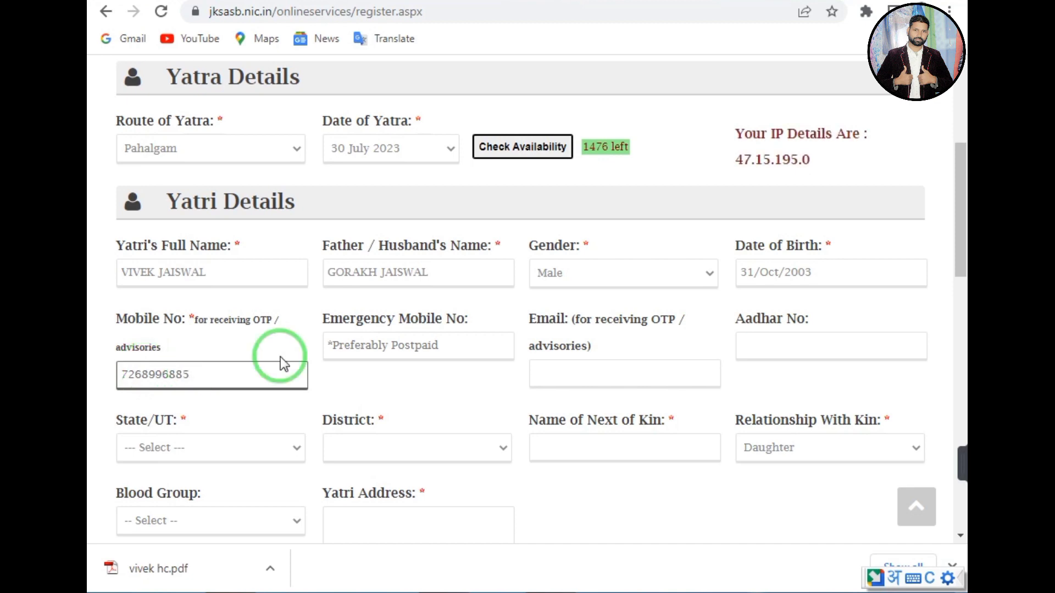
{"action": "left_click", "coordinate": [371, 346]}
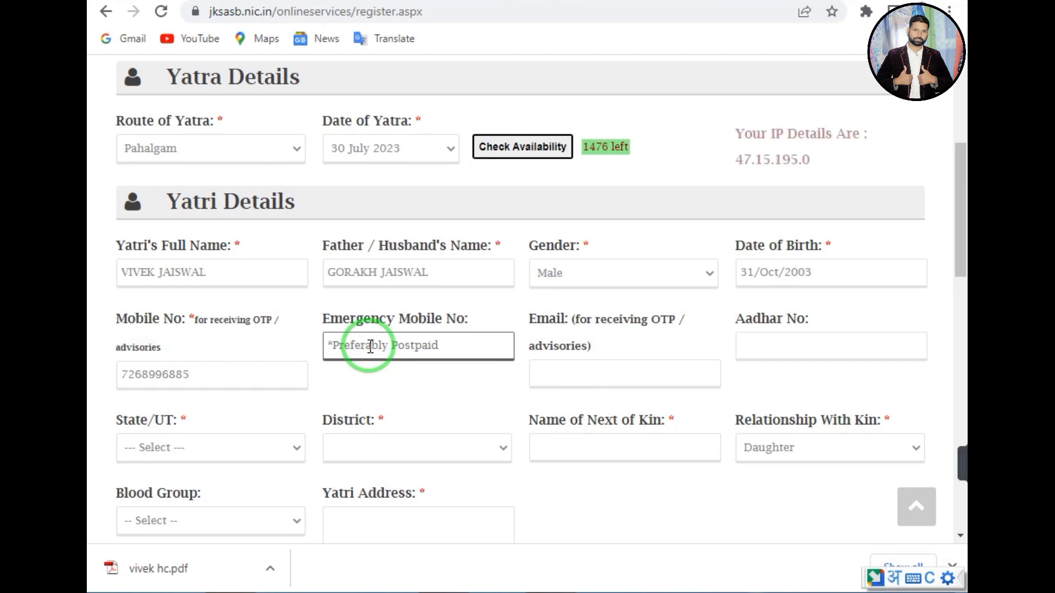
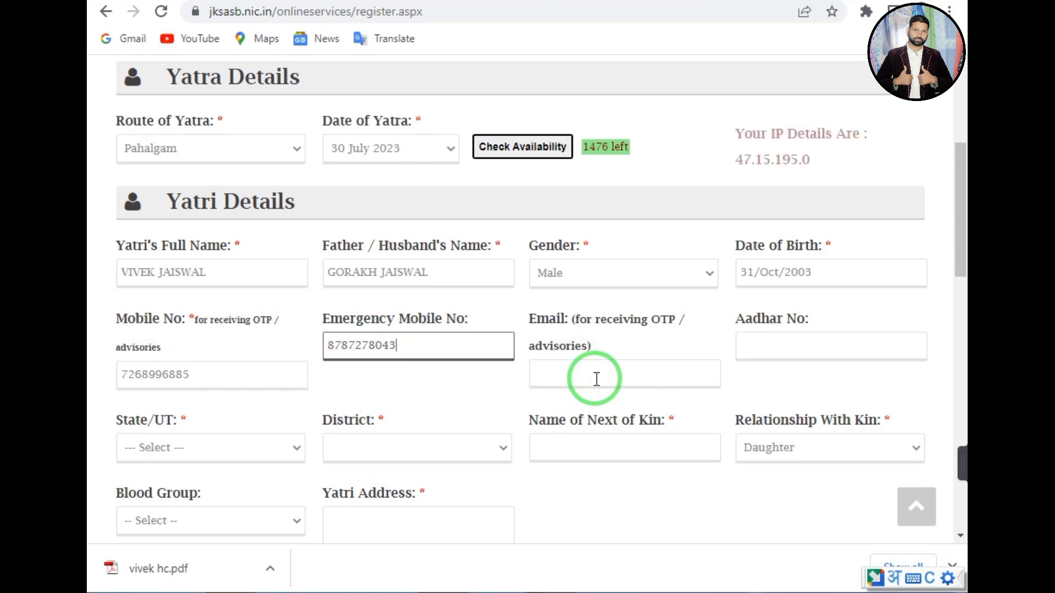
Enter the yatri's Aadhar number so it appears masked.
{"action": "left_click", "coordinate": [757, 335]}
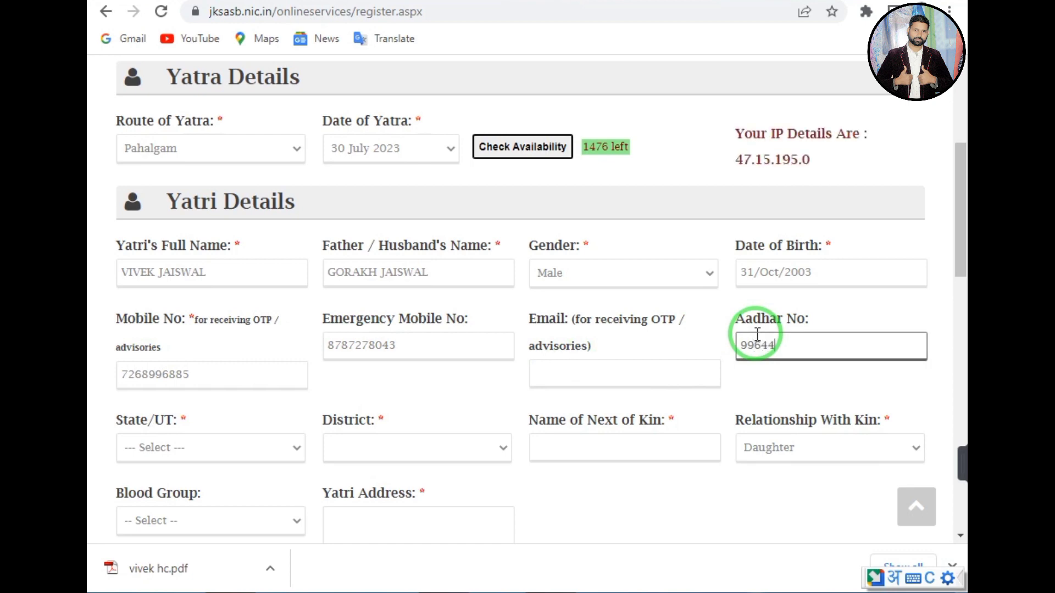
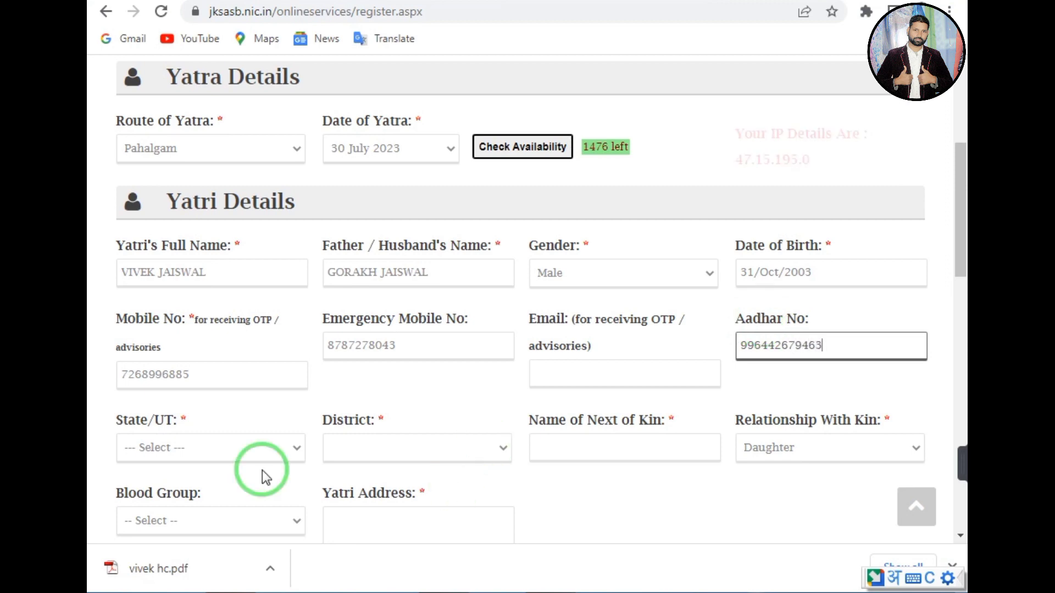
{"action": "left_click", "coordinate": [233, 407]}
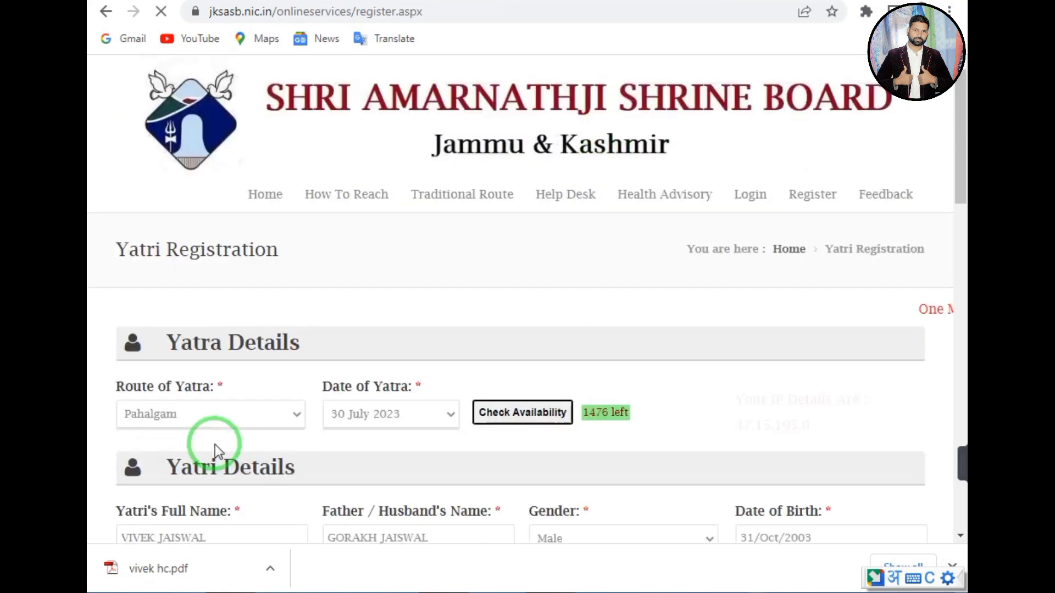
{"action": "scroll", "coordinate": [948, 233], "scroll_direction": "down", "scroll_amount": 5}
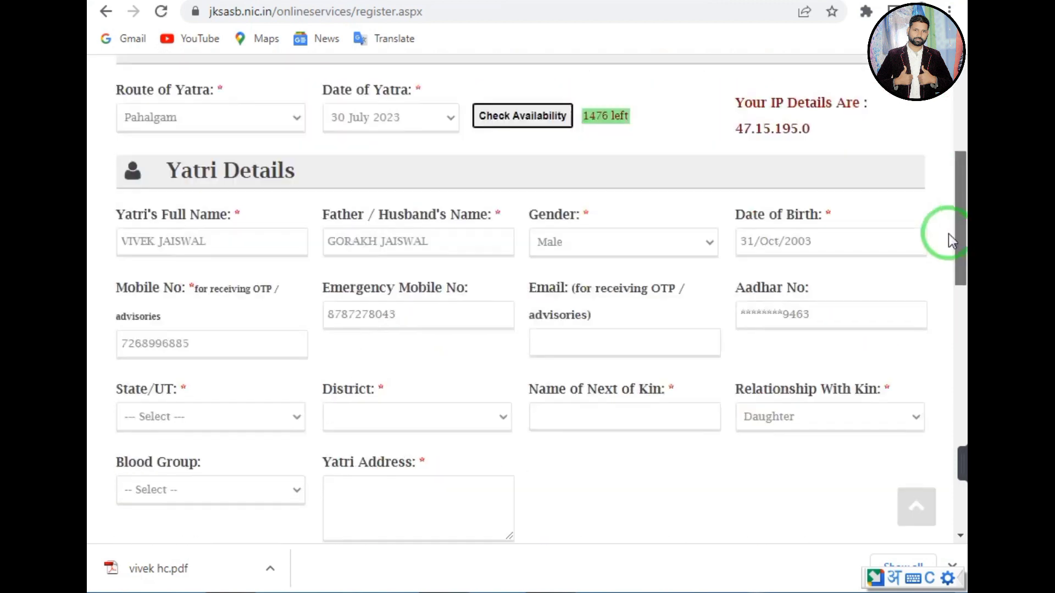
Set State/UT to Uttar Pradesh and District to Deoria.
{"action": "left_click", "coordinate": [181, 424]}
{"action": "key", "text": "u"}
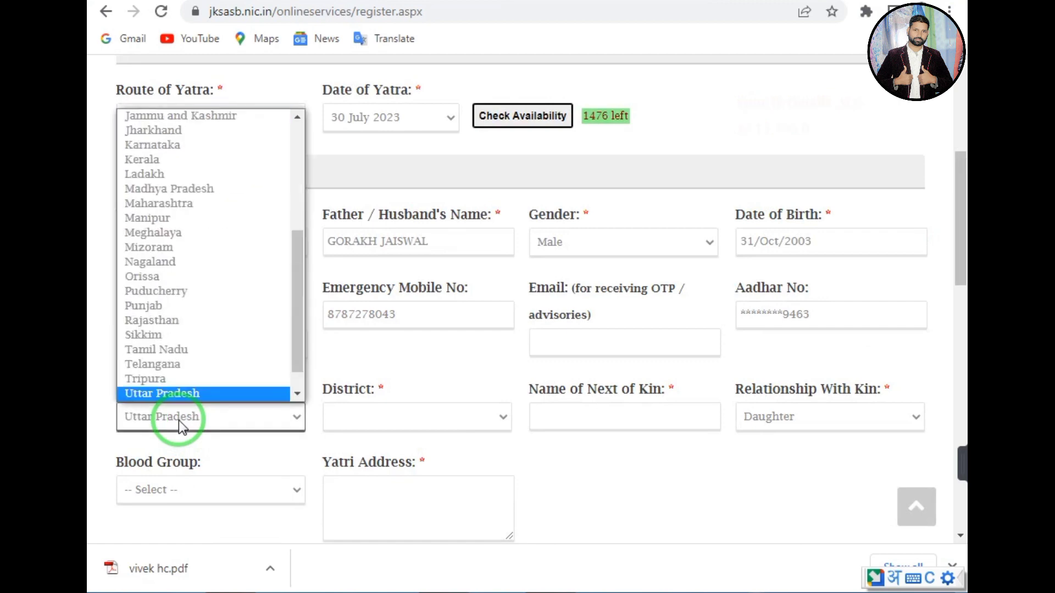
{"action": "key", "text": "Return"}
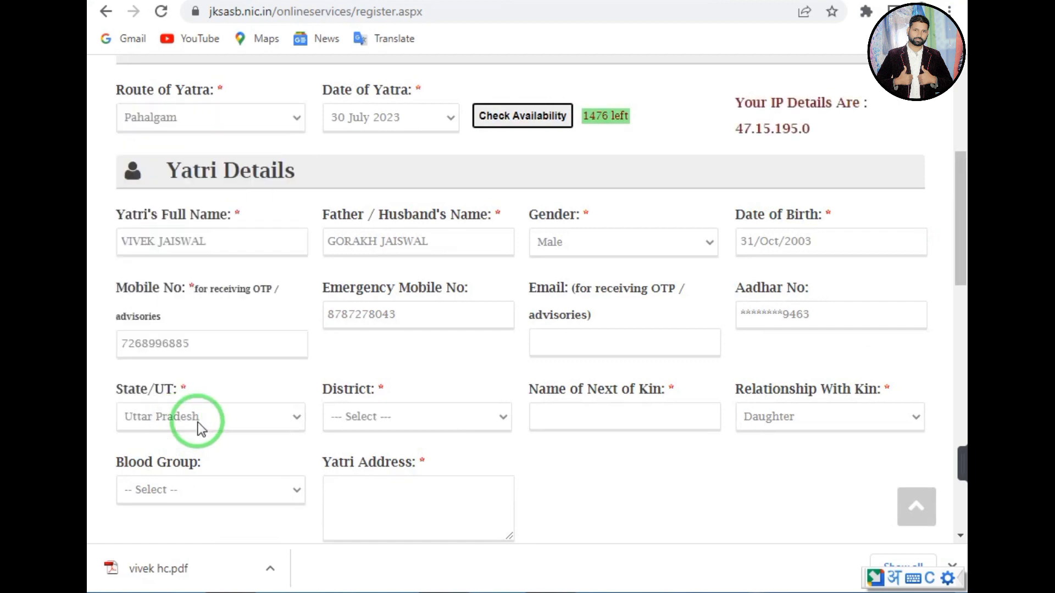
{"action": "left_click", "coordinate": [376, 423]}
{"action": "key", "text": "d"}
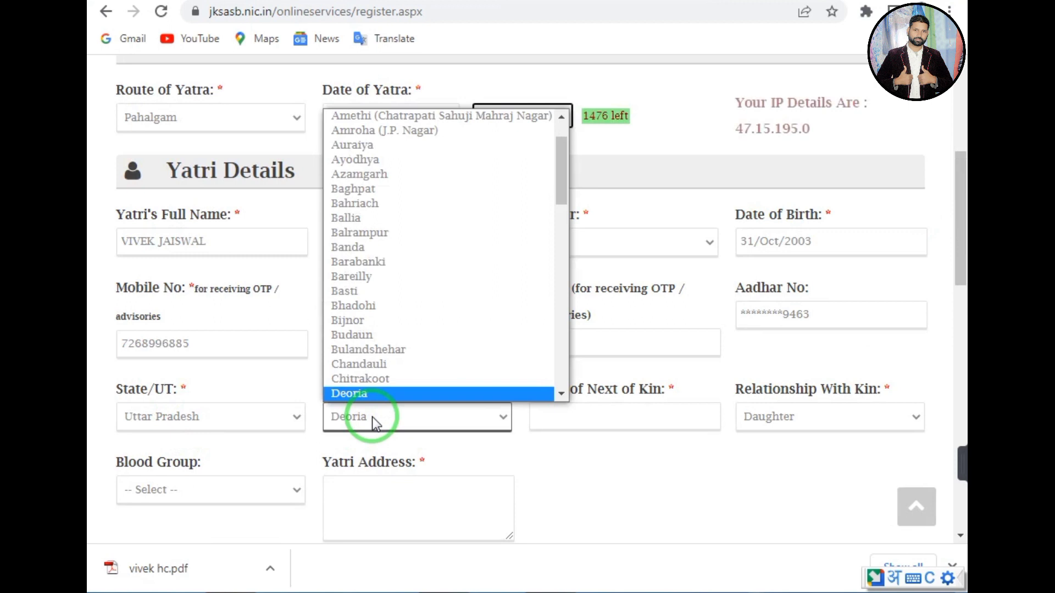
{"action": "key", "text": "Return"}
Enter the next of kin's name and set the relationship to Brother.
{"action": "left_click", "coordinate": [603, 410]}
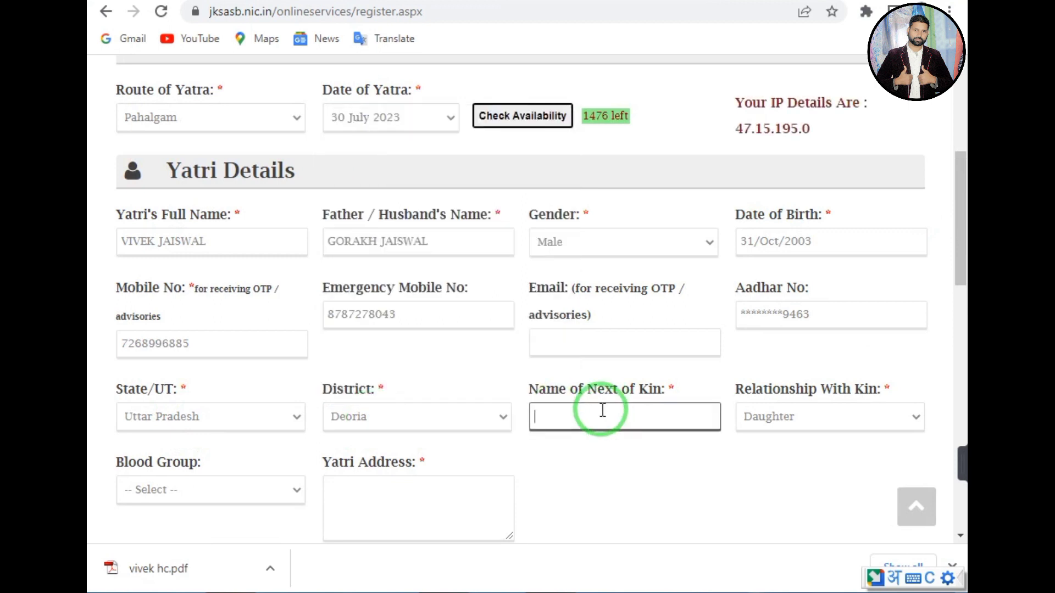
{"action": "type", "text": "DHANJAY"}
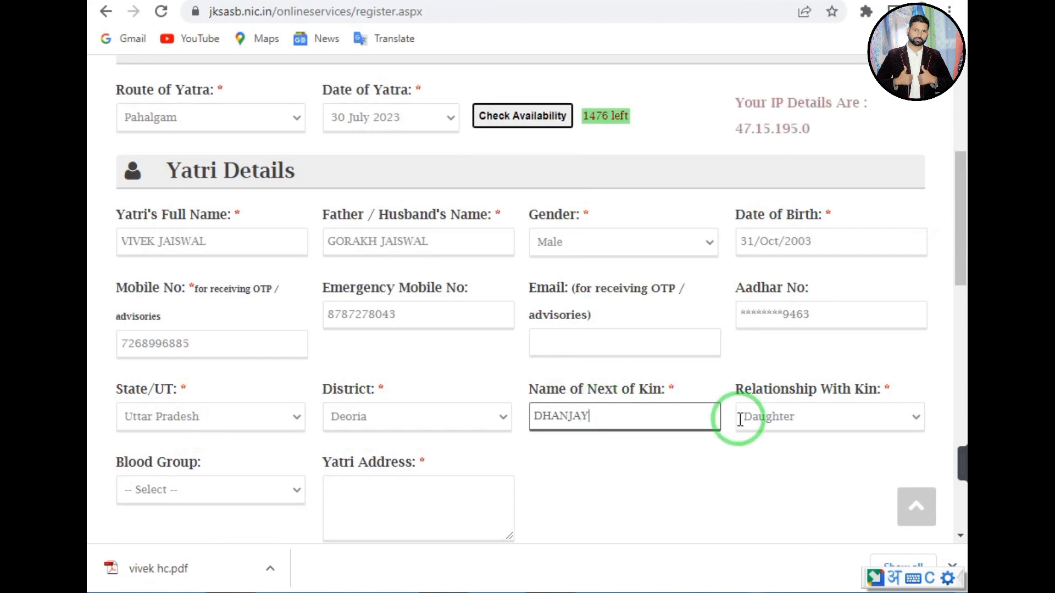
{"action": "left_click", "coordinate": [767, 428]}
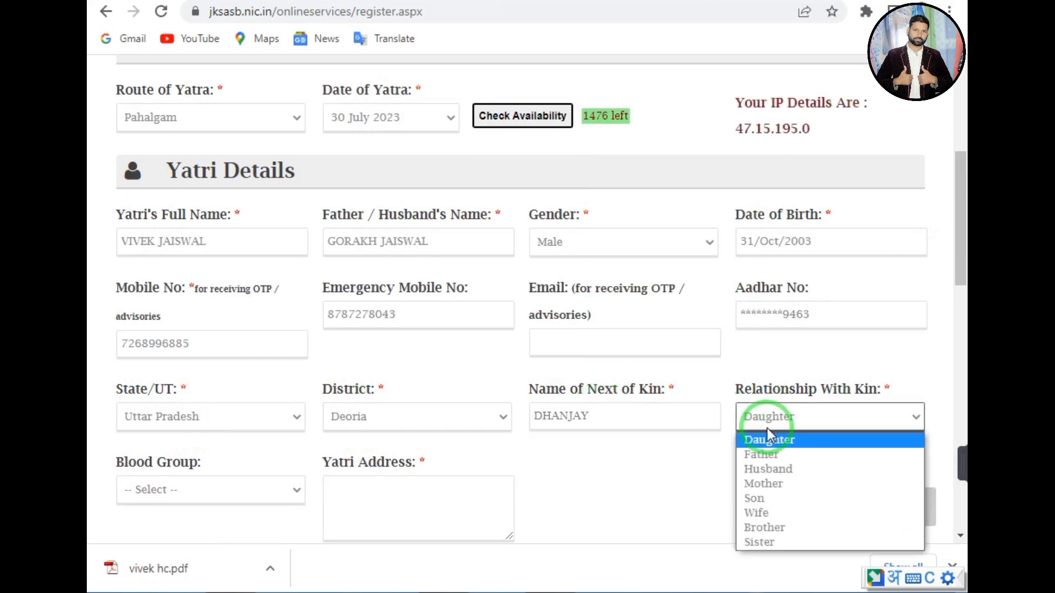
{"action": "left_click", "coordinate": [752, 528]}
{"action": "left_click_drag", "start_coordinate": [960, 174], "coordinate": [852, 195]}
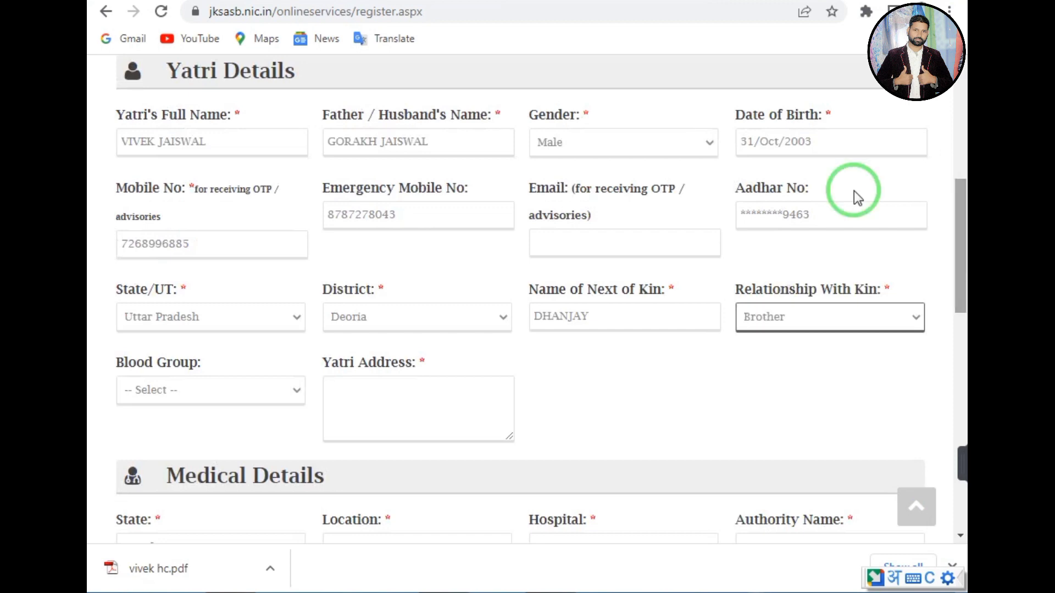
Set blood group to B+ve and paste the yatri's address into Yatri Address.
{"action": "left_click", "coordinate": [179, 390]}
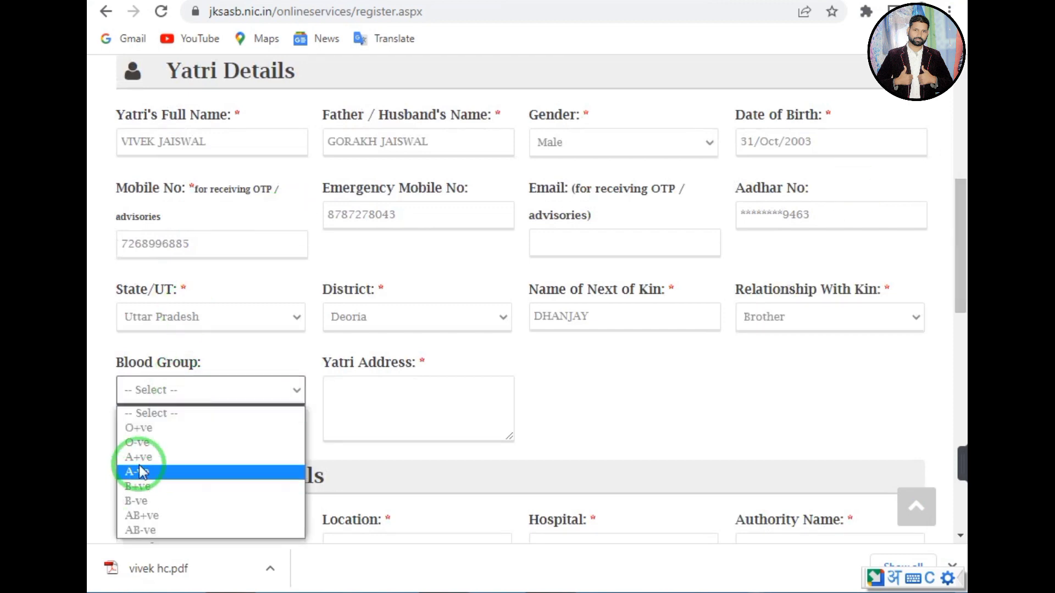
{"action": "left_click", "coordinate": [137, 486]}
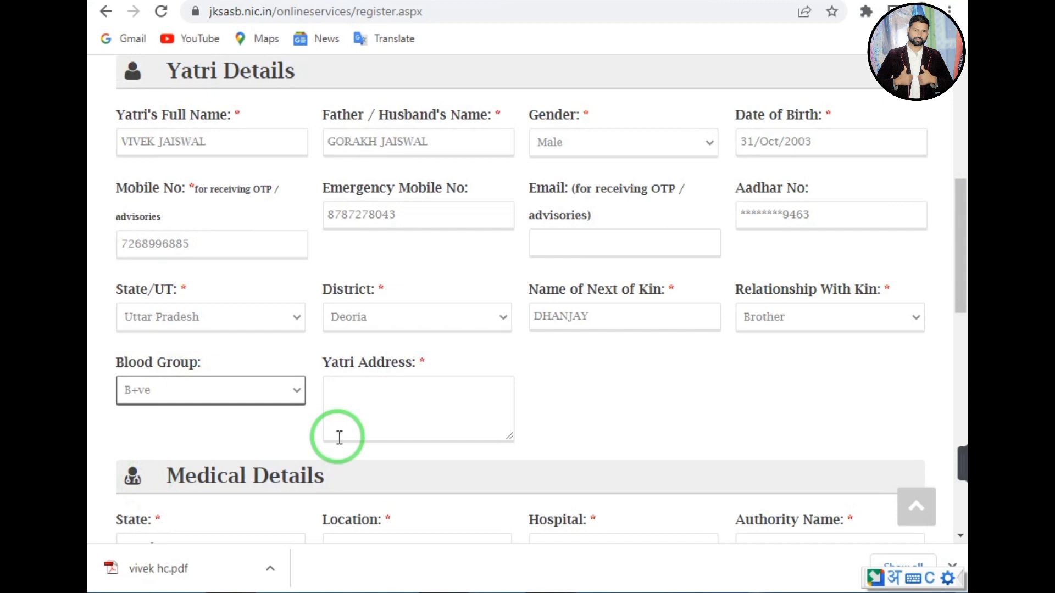
{"action": "left_click", "coordinate": [365, 417]}
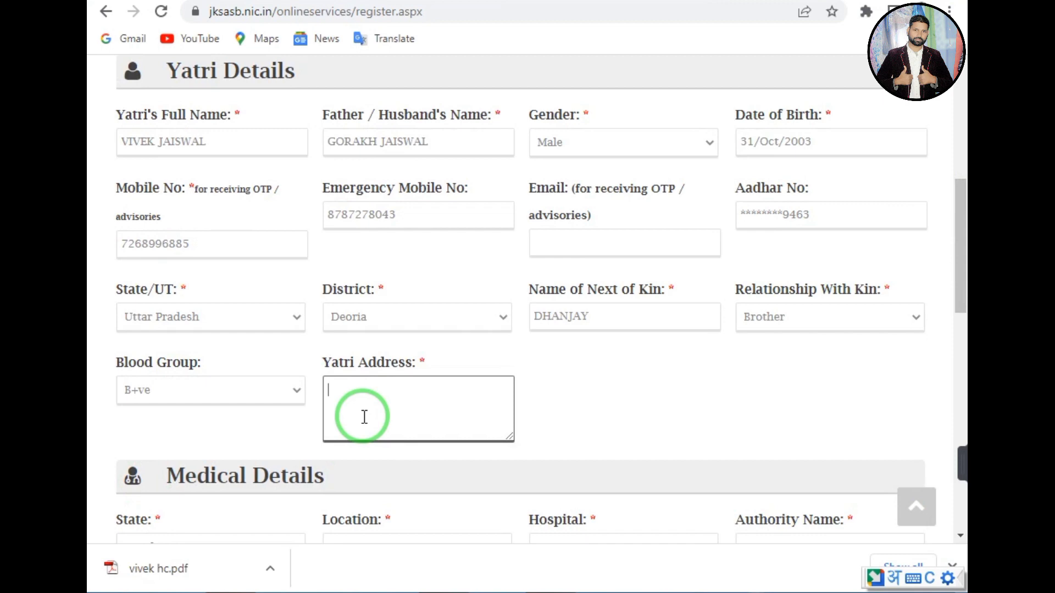
{"action": "left_click_drag", "start_coordinate": [954, 249], "coordinate": [941, 321]}
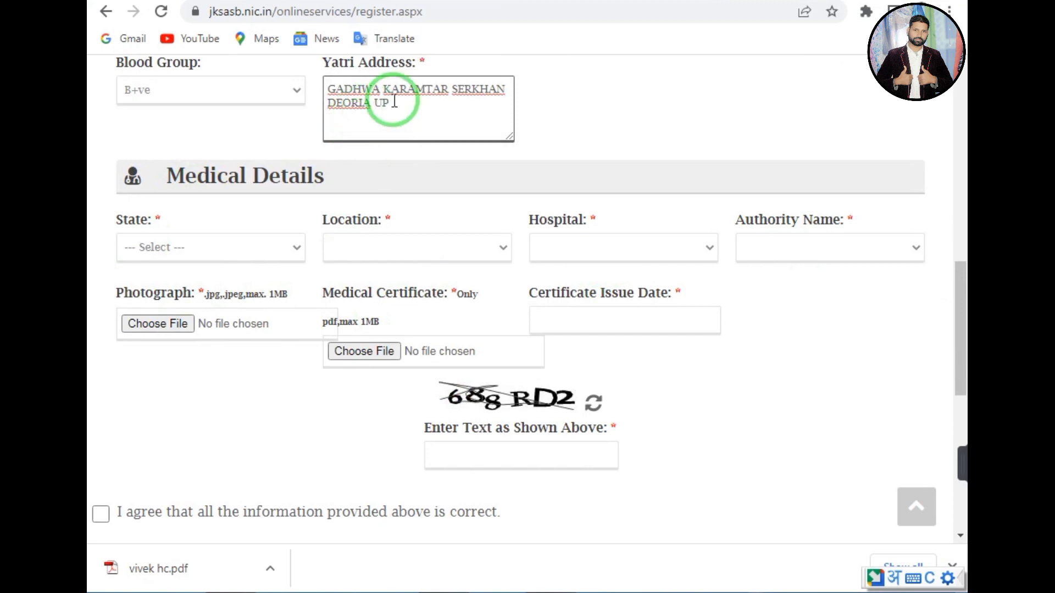
Set the medical details state to Uttar Pradesh and location to Mau.
{"action": "left_click", "coordinate": [190, 252]}
{"action": "key", "text": "u"}
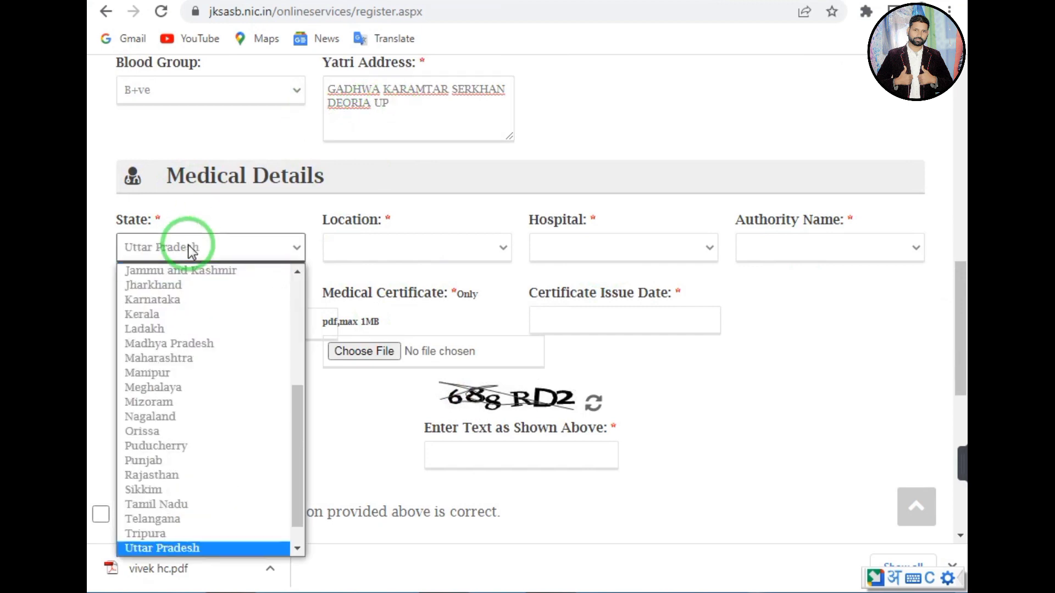
{"action": "left_click", "coordinate": [191, 252]}
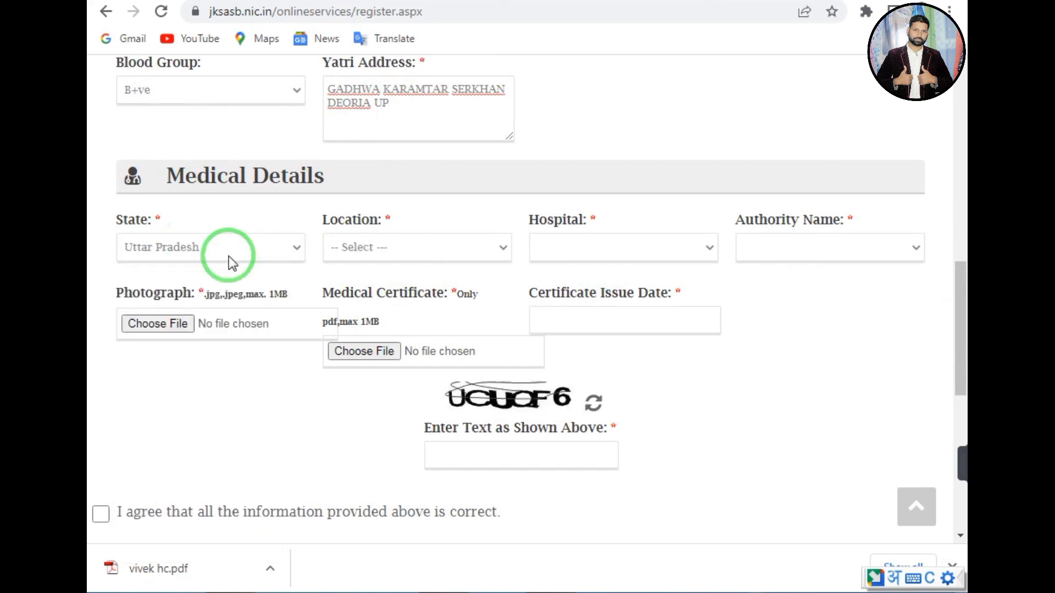
{"action": "left_click", "coordinate": [443, 257]}
{"action": "key", "text": "m"}
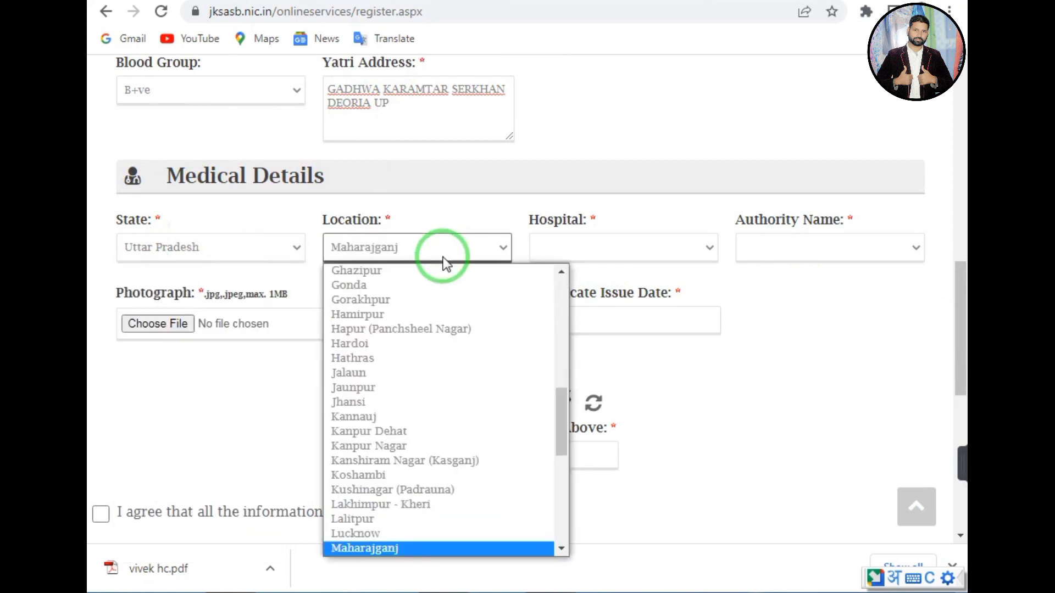
{"action": "key", "text": "m"}
{"action": "key", "text": "m"}
{"action": "key", "text": "m"}
{"action": "key", "text": "m"}
{"action": "key", "text": "m"}
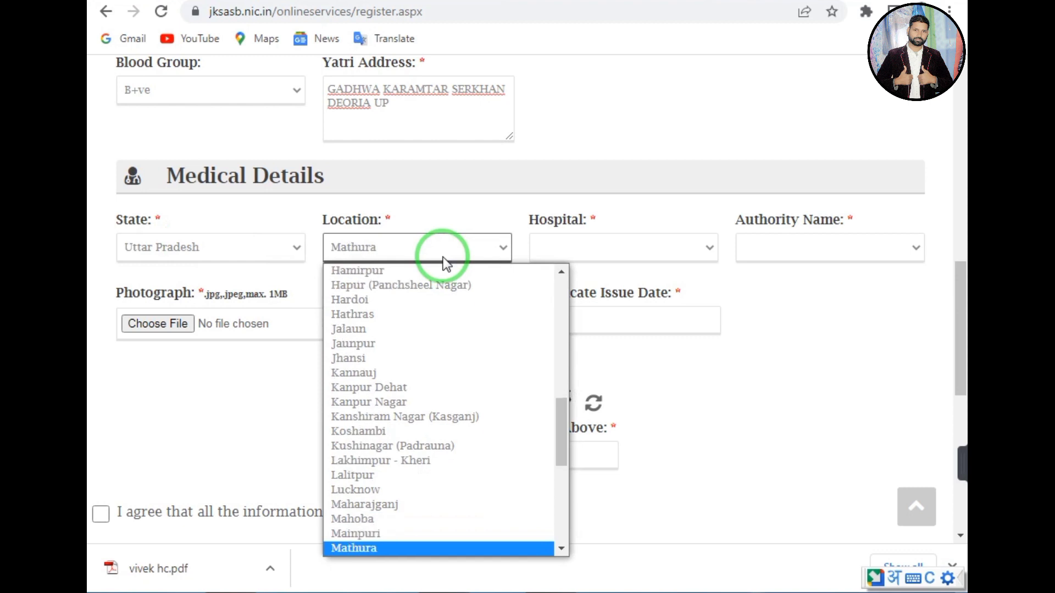
{"action": "key", "text": "Up"}
{"action": "key", "text": "Return"}
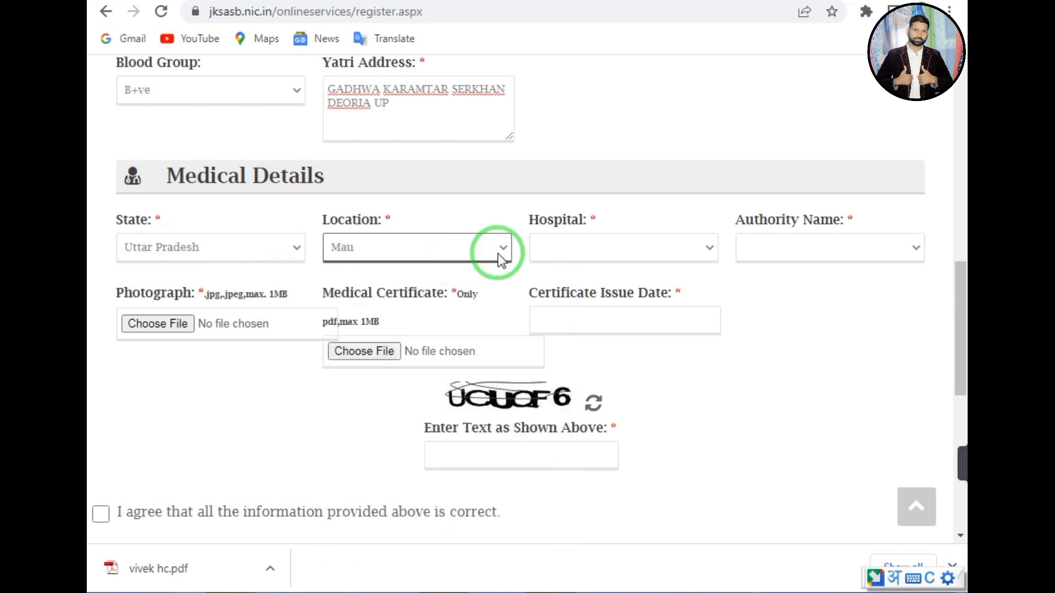
Choose hospital DISRTCT MALE HOSPITAL MAU and the certifying doctor as authority.
{"action": "left_click", "coordinate": [573, 253]}
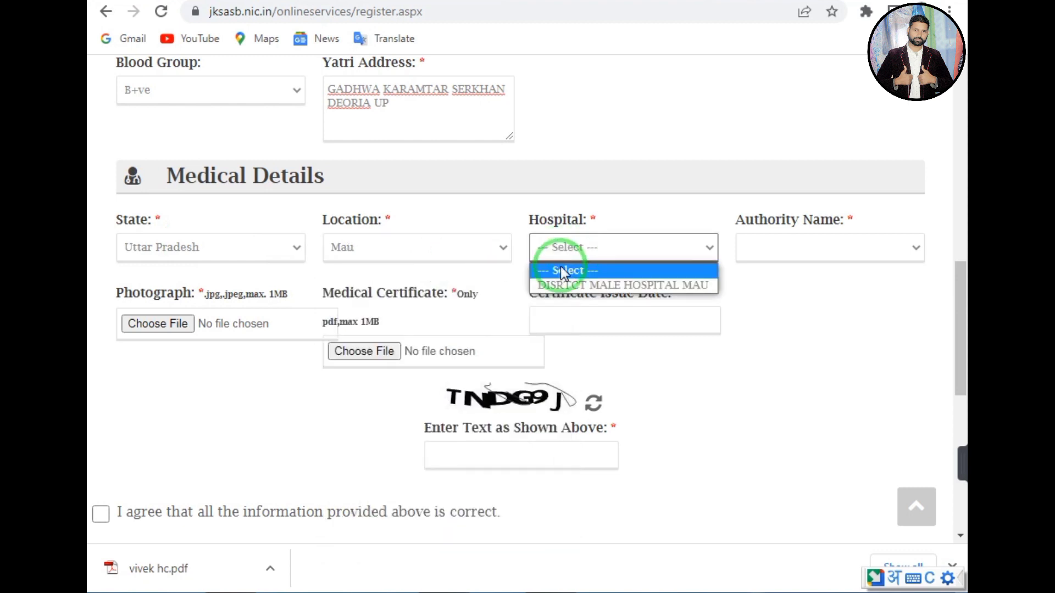
{"action": "left_click", "coordinate": [569, 283]}
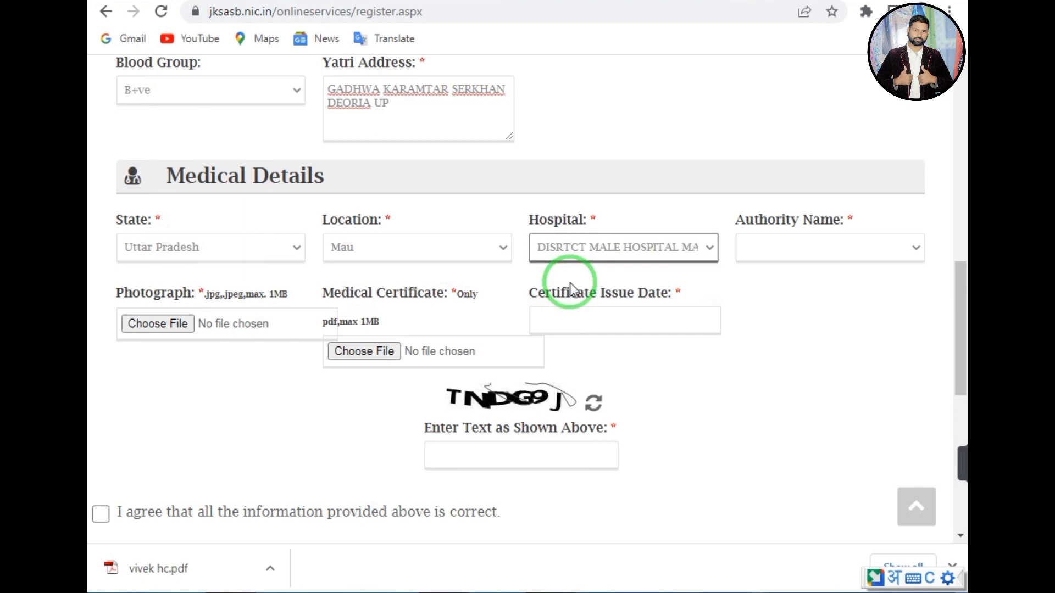
{"action": "left_click", "coordinate": [786, 243]}
{"action": "left_click", "coordinate": [561, 328]}
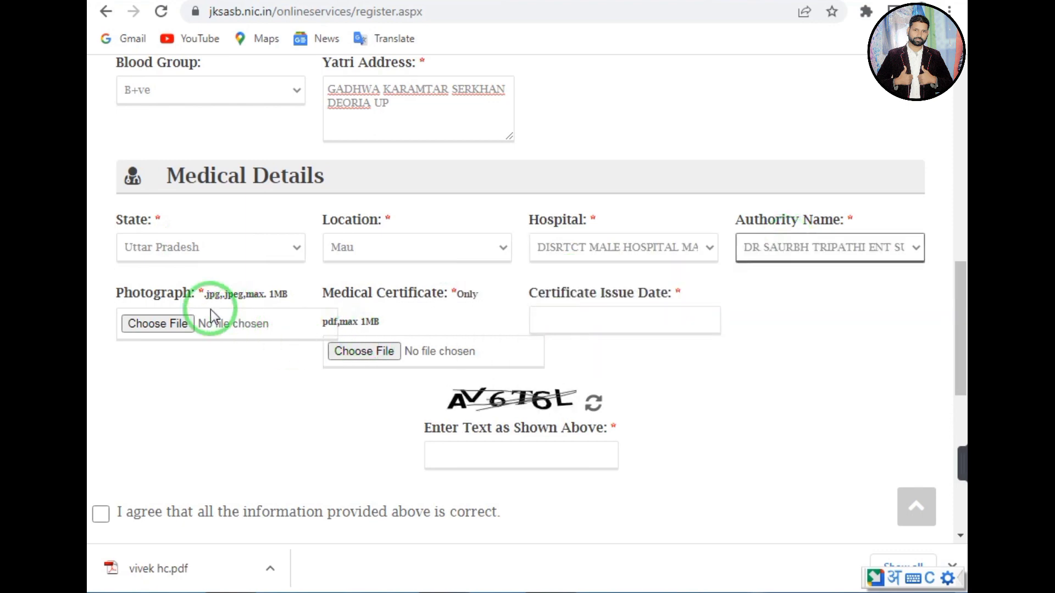
{"action": "left_click", "coordinate": [179, 330]}
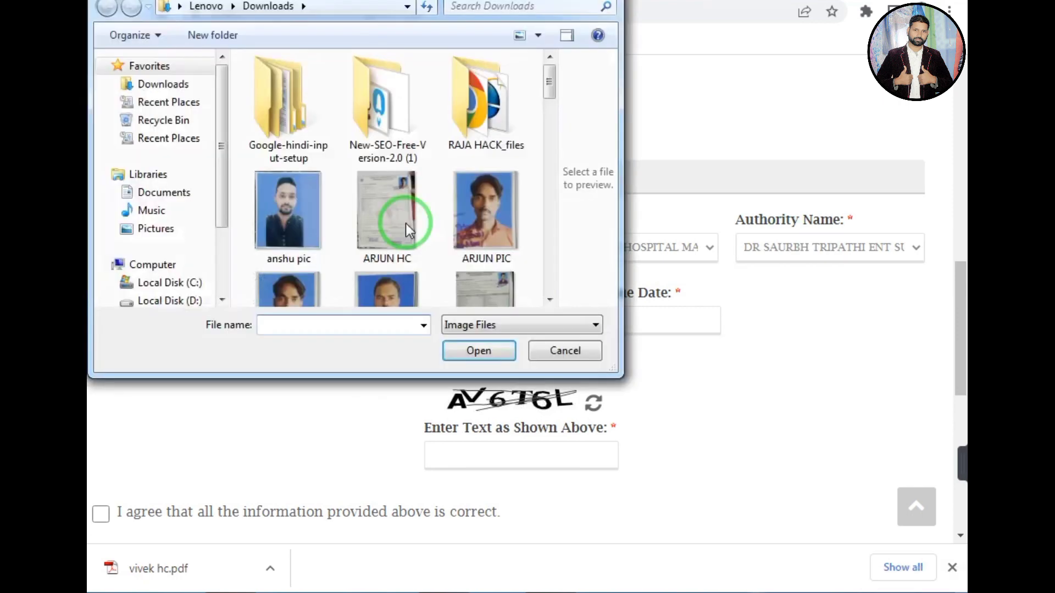
Upload photo 'vivek pic.png' and medical certificate 'vivek hc.pdf'.
{"action": "left_click_drag", "start_coordinate": [546, 80], "coordinate": [523, 242]}
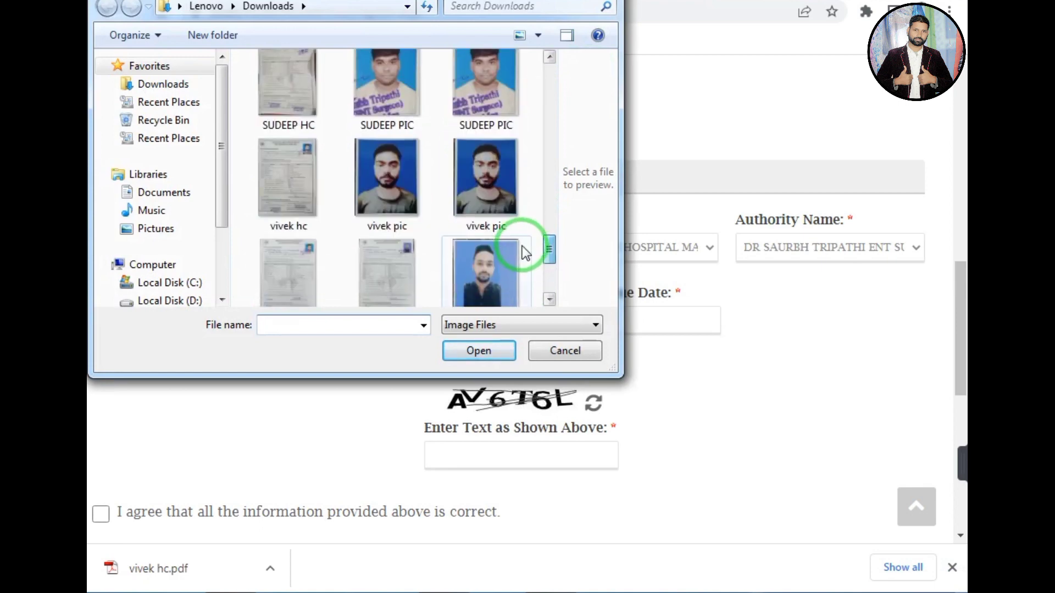
{"action": "double_click", "coordinate": [498, 190]}
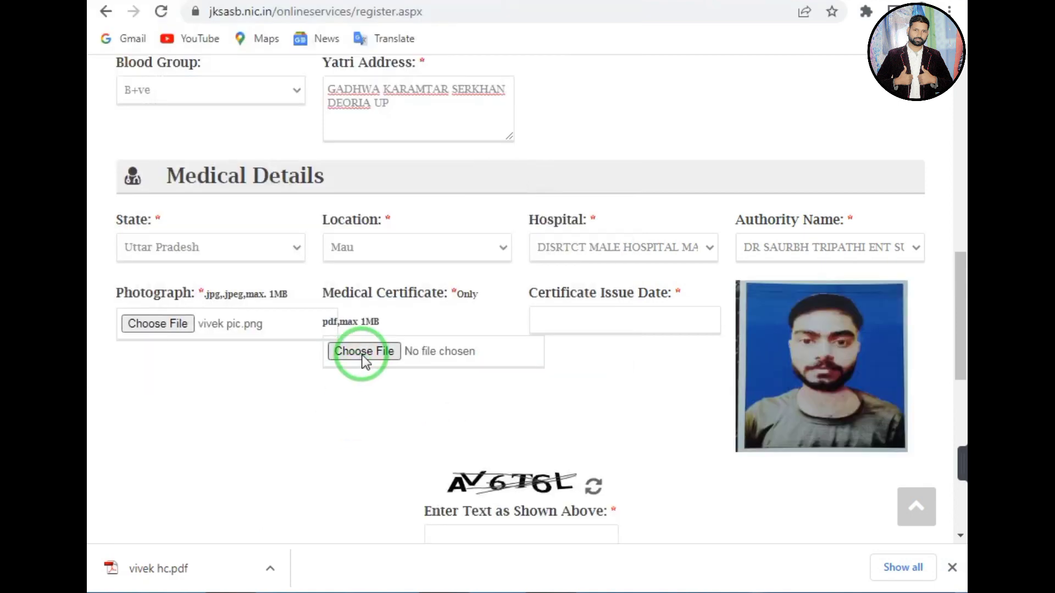
{"action": "left_click", "coordinate": [363, 357]}
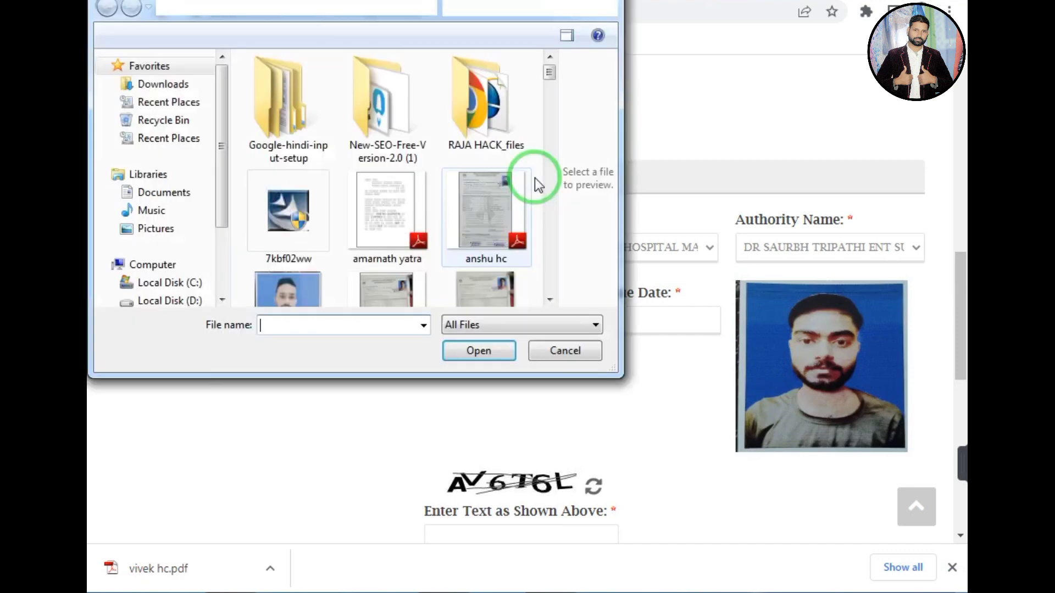
{"action": "scroll", "coordinate": [552, 130], "scroll_direction": "down", "scroll_amount": 1}
{"action": "scroll", "coordinate": [551, 164], "scroll_direction": "down", "scroll_amount": 5}
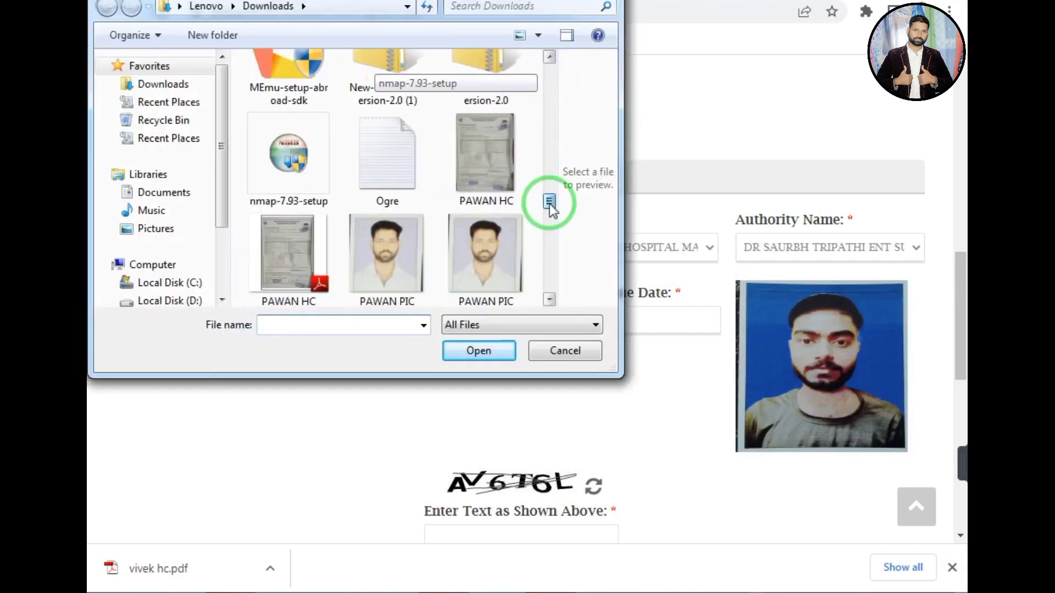
{"action": "left_click_drag", "start_coordinate": [550, 204], "coordinate": [541, 270]}
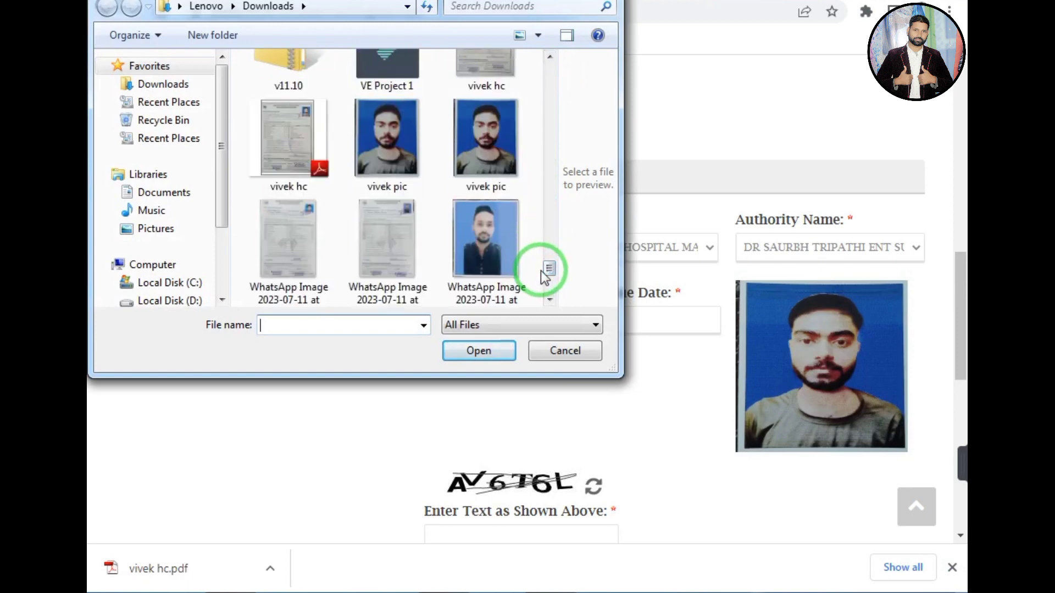
{"action": "double_click", "coordinate": [277, 162]}
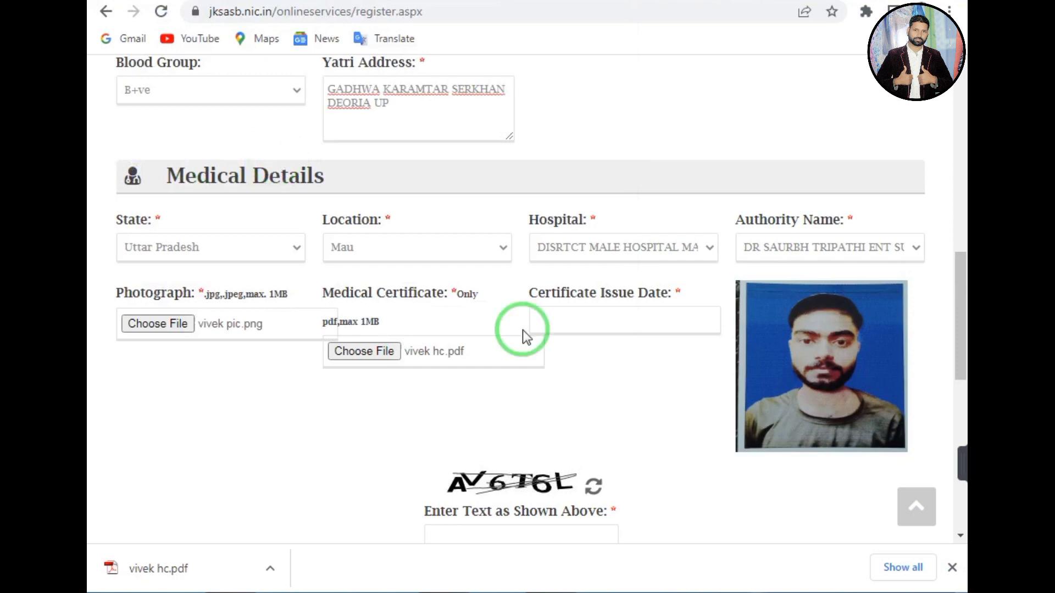
Set certificate issue date to 11/Jul/2023, enter the captcha, accept the declaration and submit.
{"action": "left_click", "coordinate": [597, 323]}
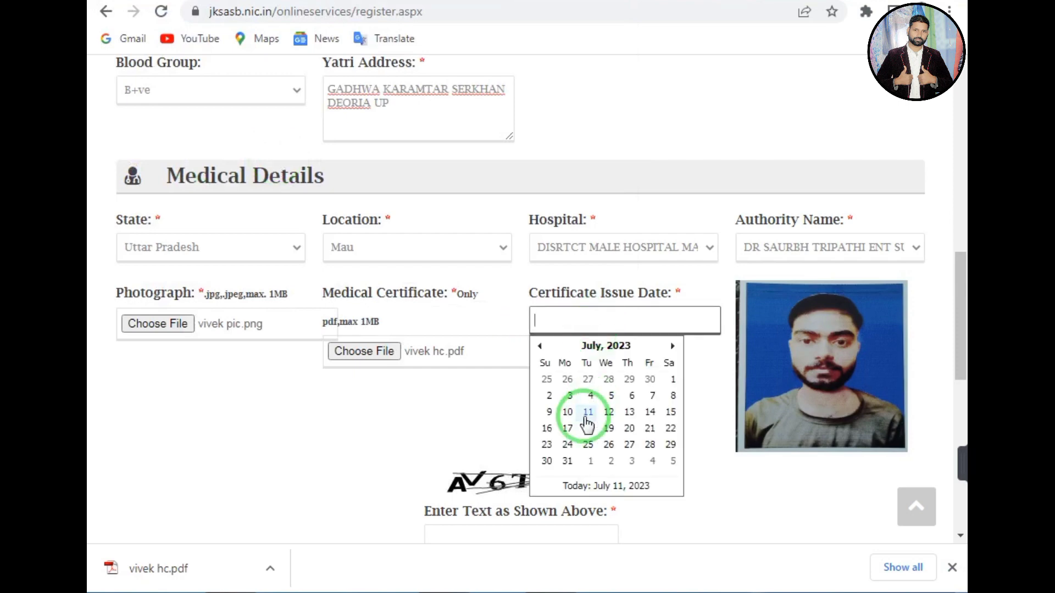
{"action": "left_click", "coordinate": [588, 412]}
{"action": "scroll", "coordinate": [951, 283], "scroll_direction": "down", "scroll_amount": 3}
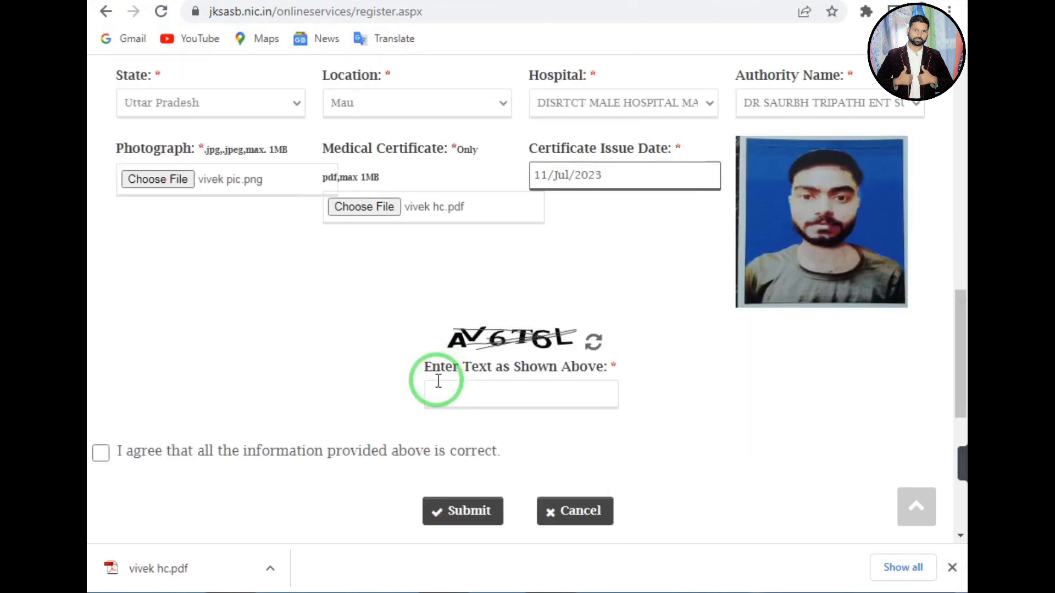
{"action": "left_click", "coordinate": [438, 385]}
{"action": "type", "text": "AV"}
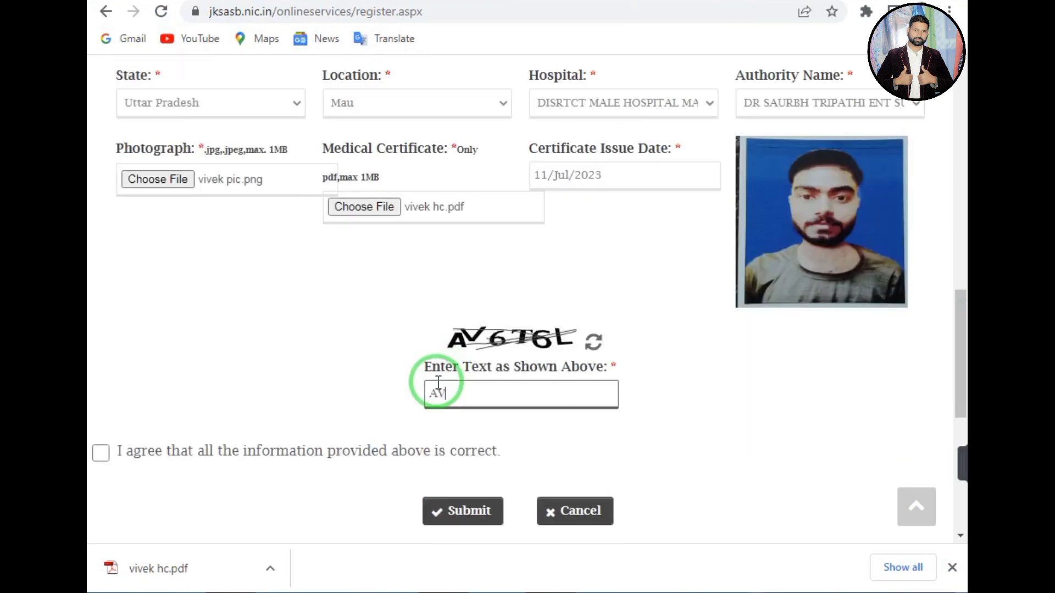
{"action": "type", "text": "6T6L"}
{"action": "left_click", "coordinate": [101, 455]}
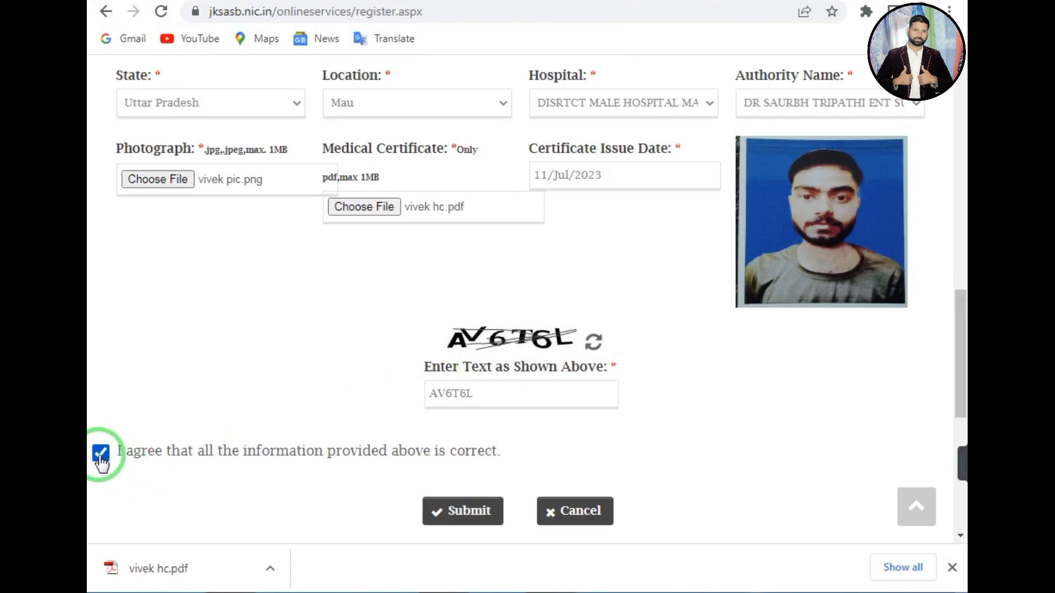
{"action": "left_click", "coordinate": [456, 508]}
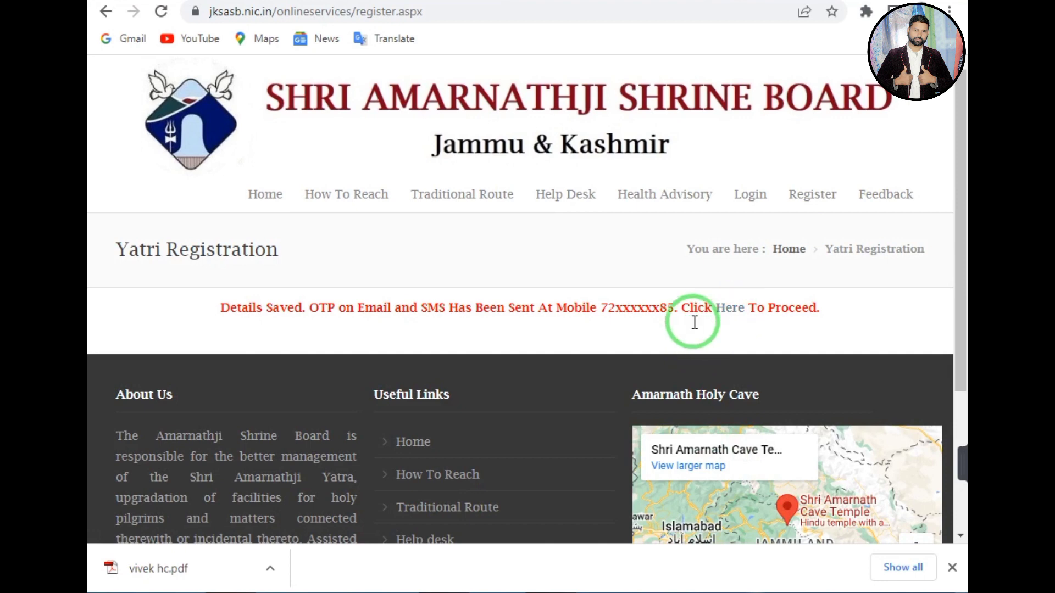
On the Send OTP page, enter the captcha and submit the OTP, which returns Invalid Value.
{"action": "left_click", "coordinate": [731, 319]}
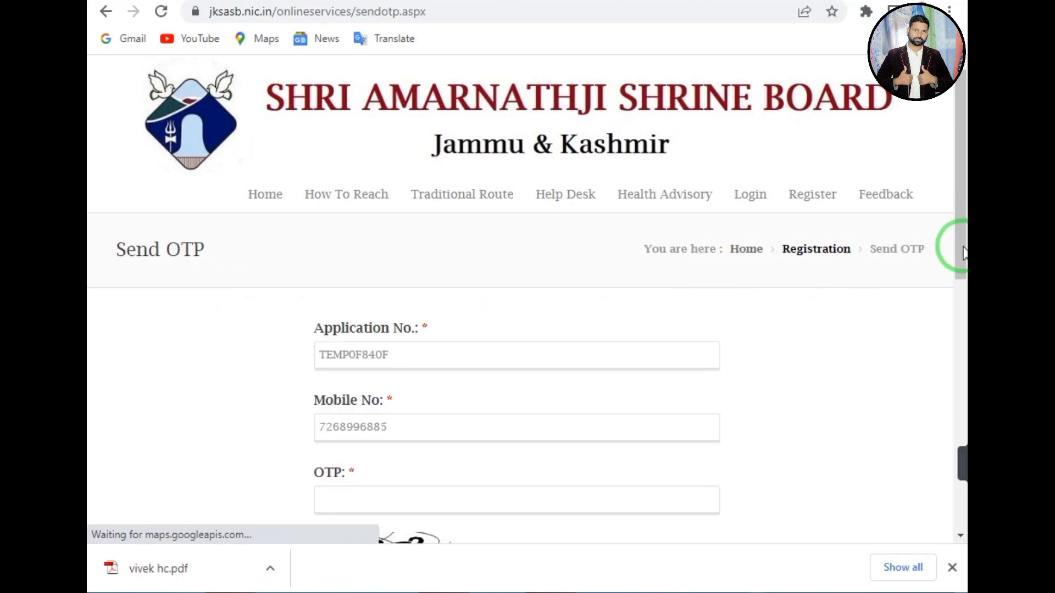
{"action": "left_click_drag", "start_coordinate": [962, 252], "coordinate": [962, 322]}
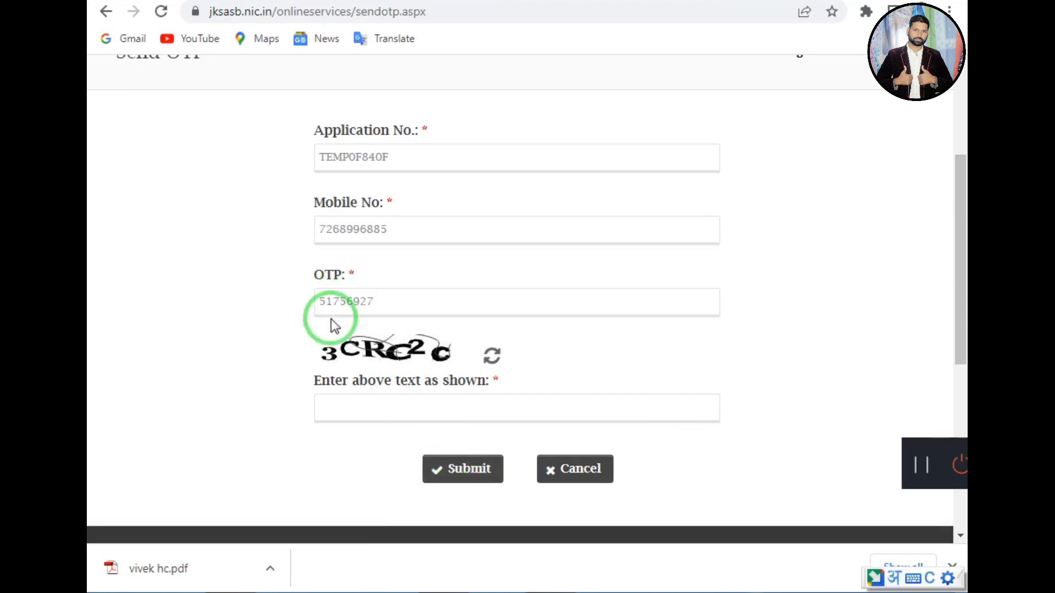
{"action": "left_click", "coordinate": [352, 413]}
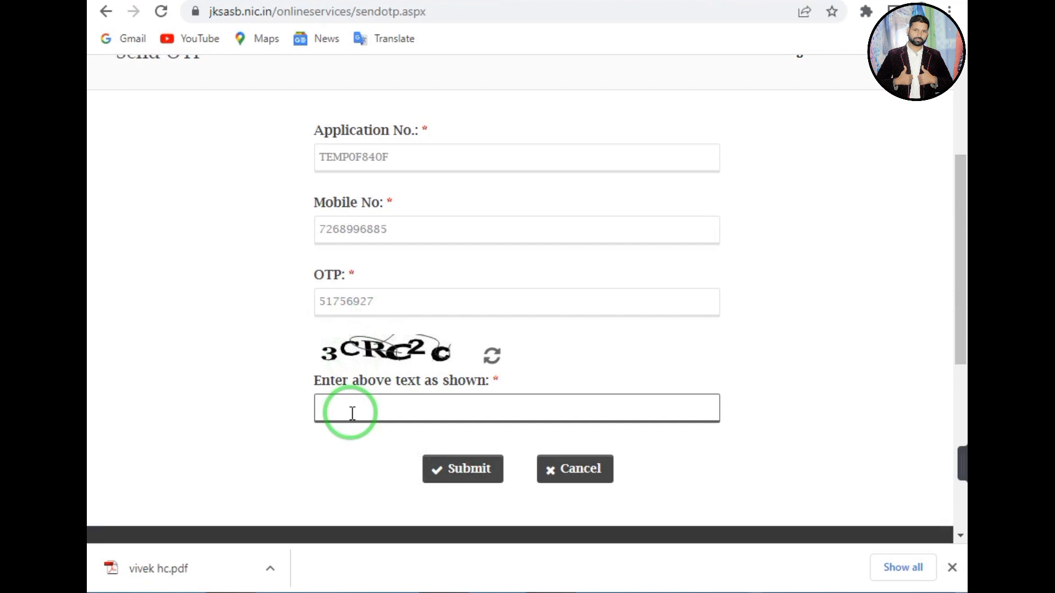
{"action": "type", "text": "3CRC2C"}
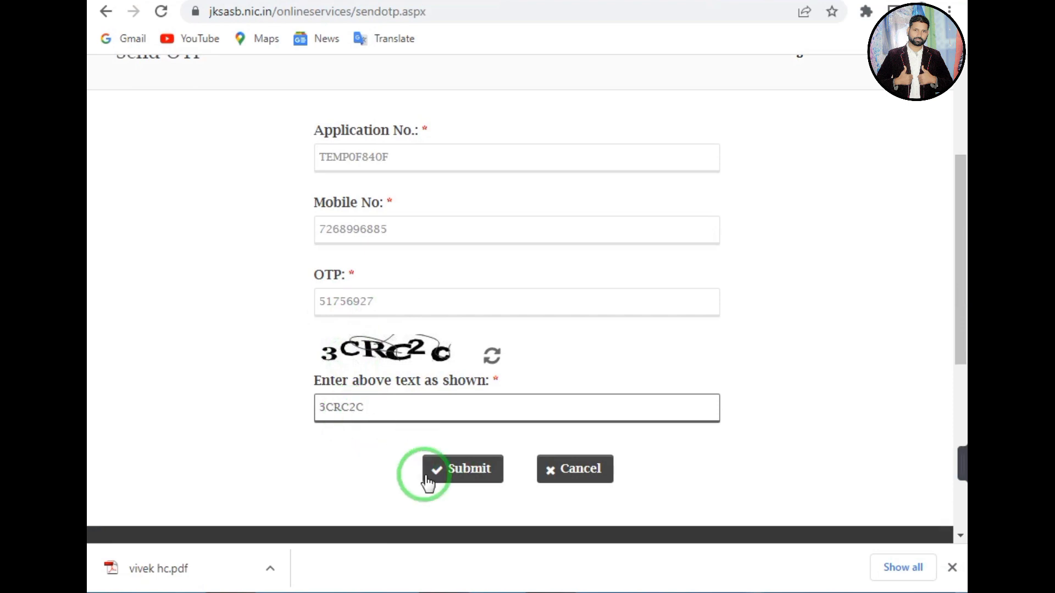
{"action": "left_click", "coordinate": [447, 478]}
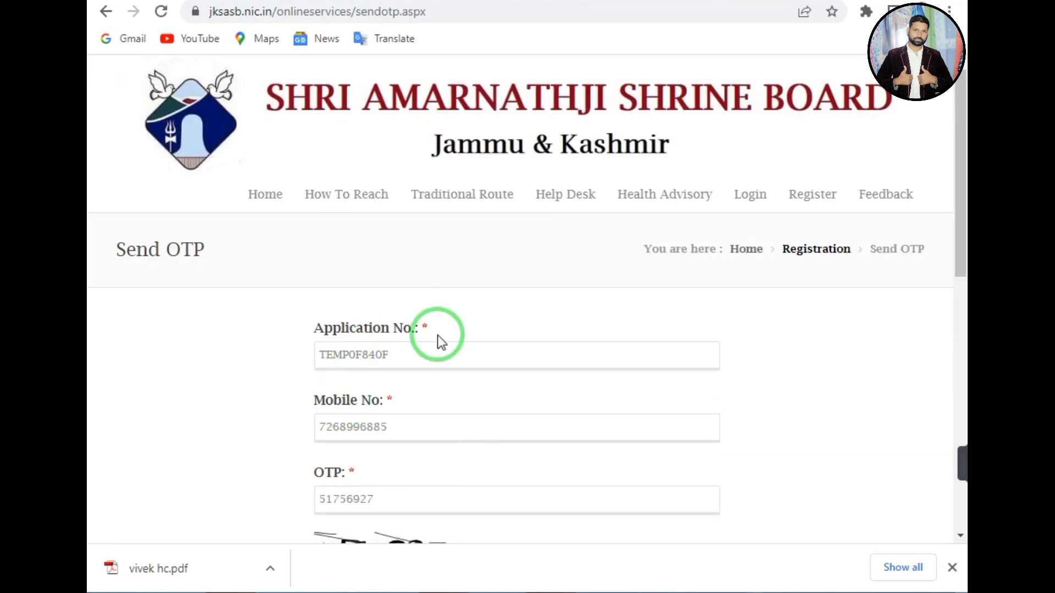
{"action": "left_click_drag", "start_coordinate": [958, 173], "coordinate": [956, 288]}
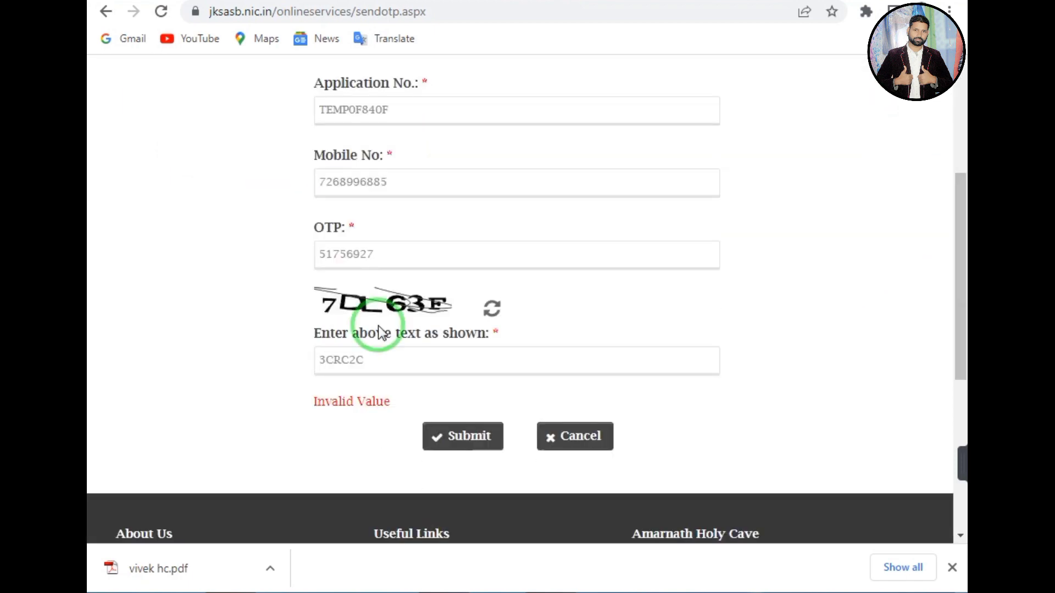
Replace the captcha answer with 7DL63F and submit the OTP form.
{"action": "left_click", "coordinate": [378, 358]}
{"action": "key", "text": "ctrl+a"}
{"action": "key", "text": "BackSpace"}
{"action": "type", "text": "7"}
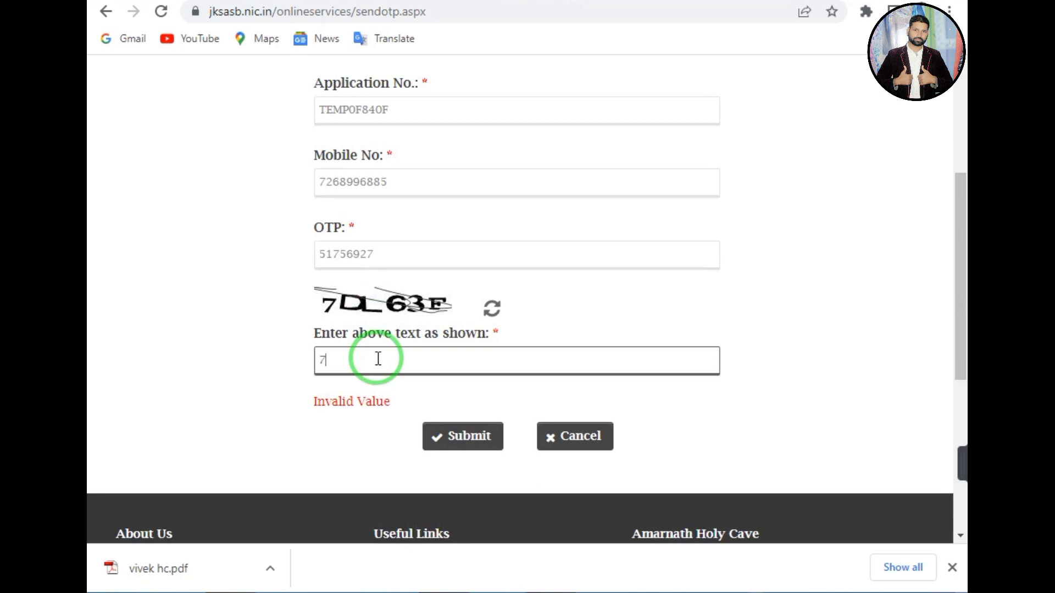
{"action": "type", "text": "DL63F"}
{"action": "left_click", "coordinate": [459, 442]}
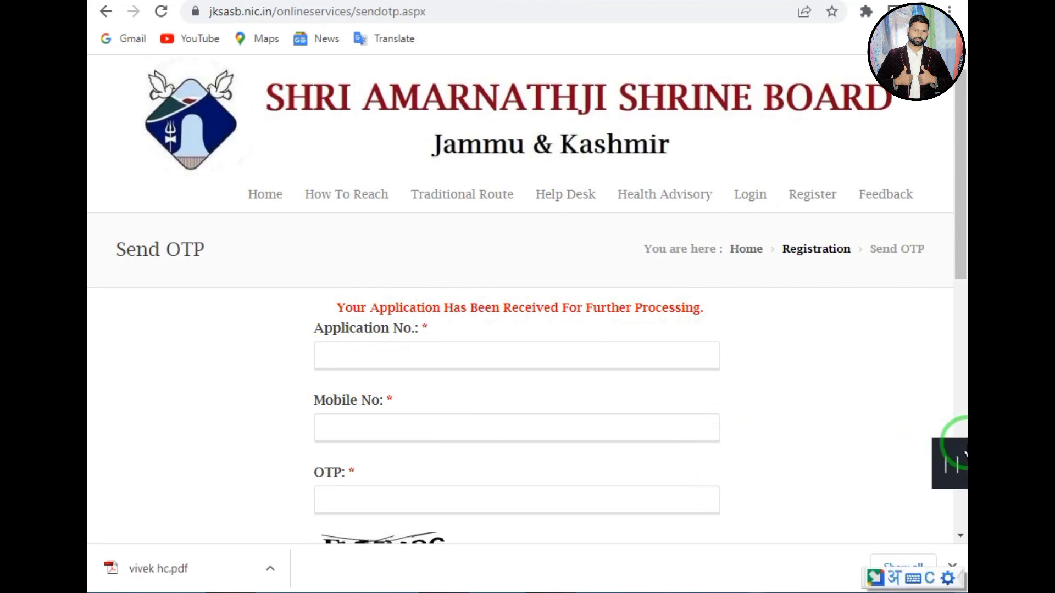
{"action": "mouse_move", "coordinate": [942, 467]}
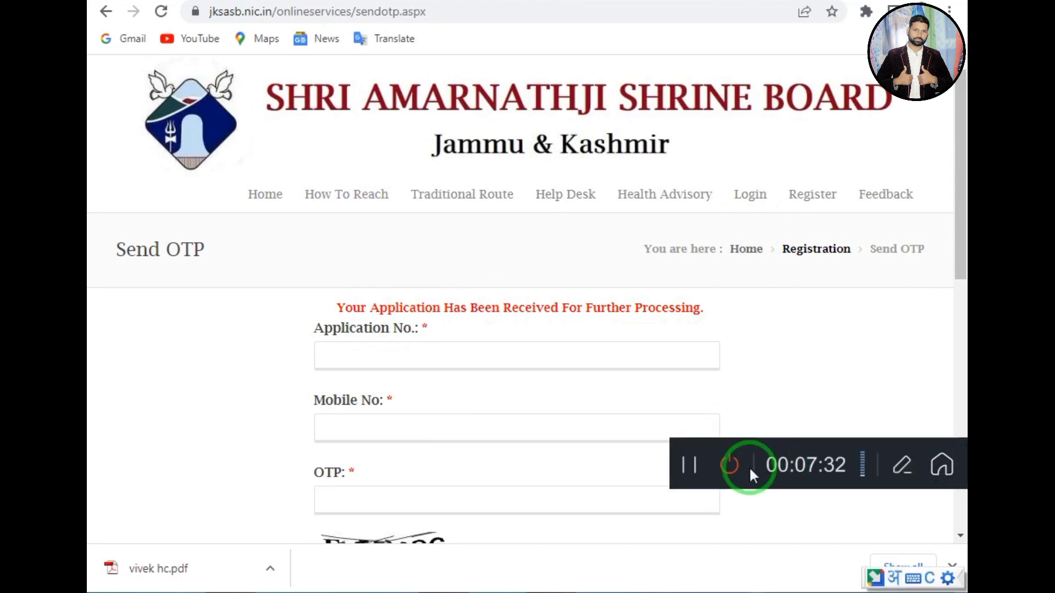